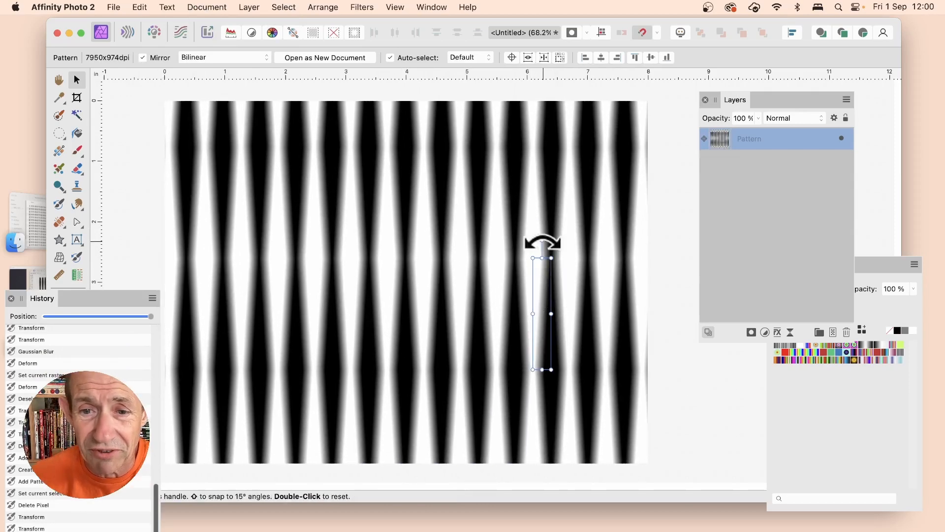
Rotate the pattern layer slightly clockwise and marquee-select a rectangle about 0.4 in wide and 3.1 in tall over its tile.
drag(542, 242, 566, 238)
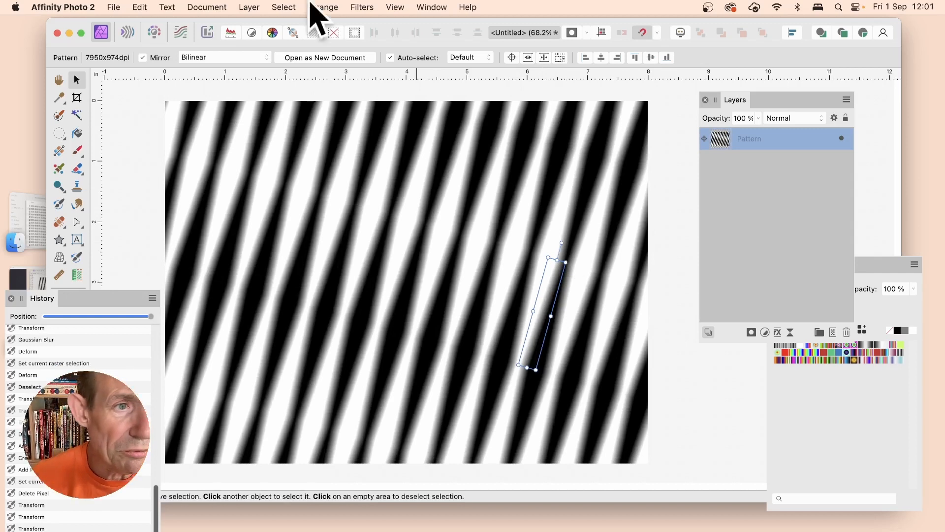
click(59, 134)
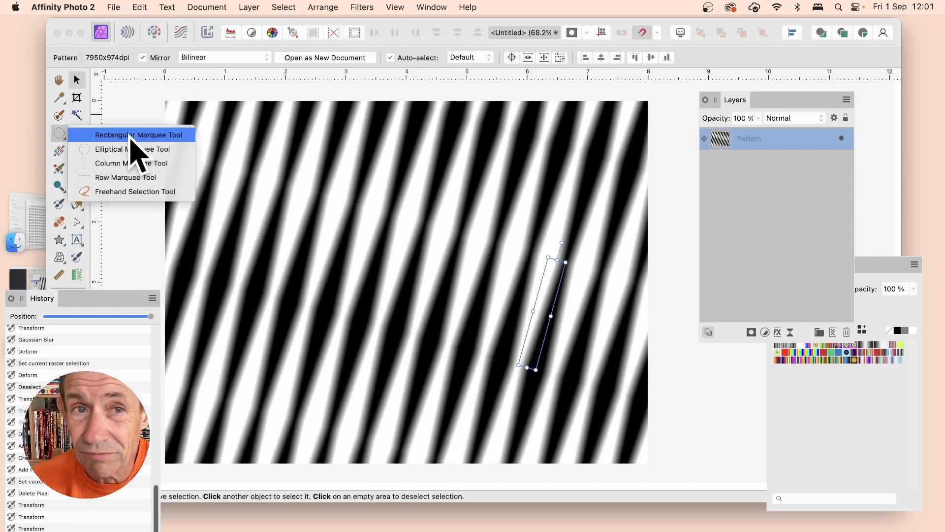
click(130, 137)
click(295, 8)
click(295, 9)
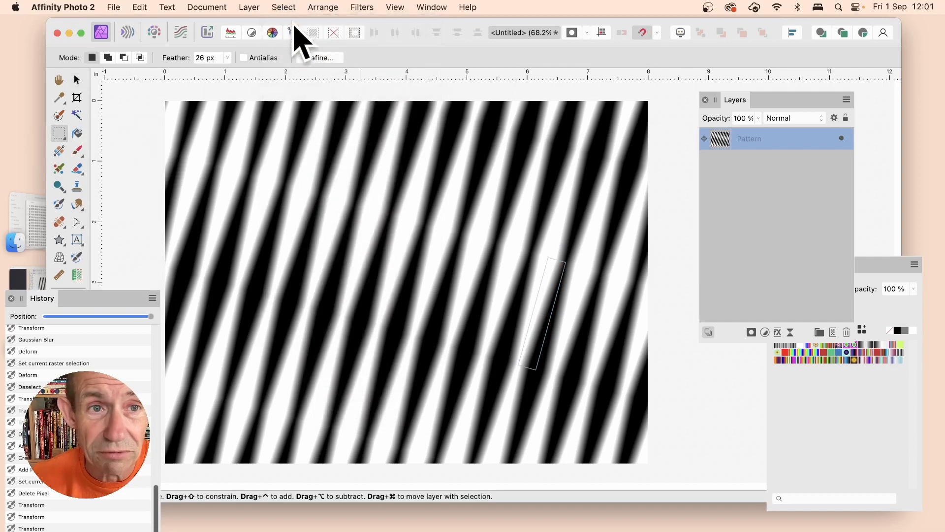
click(291, 7)
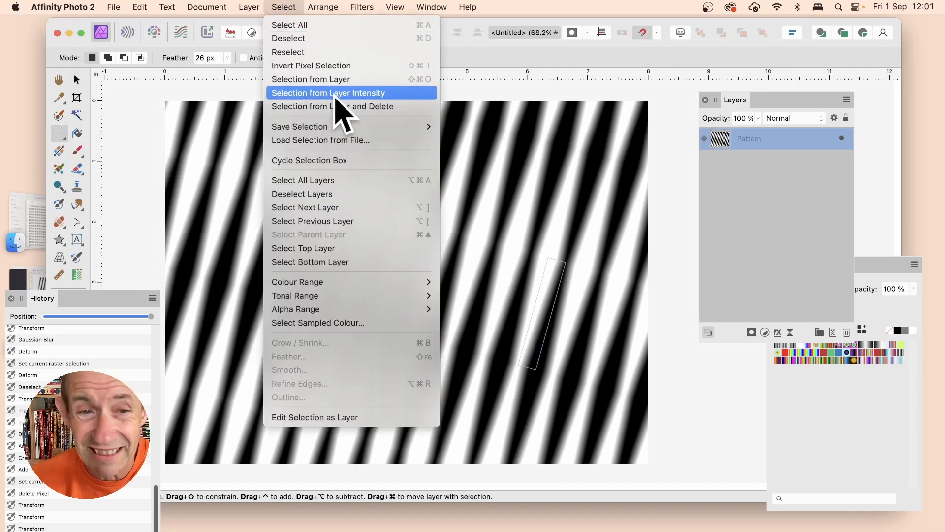
mouse_move(344, 295)
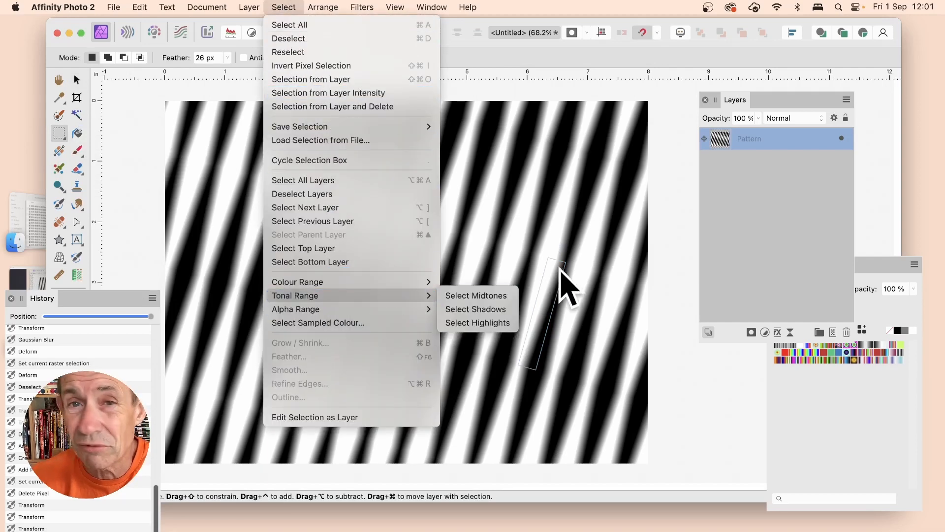
click(566, 291)
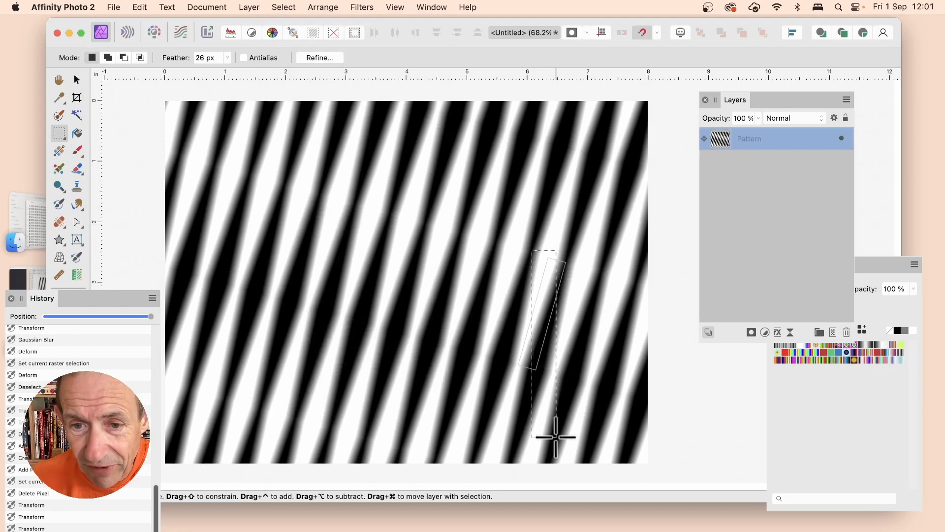
drag(556, 436, 556, 436)
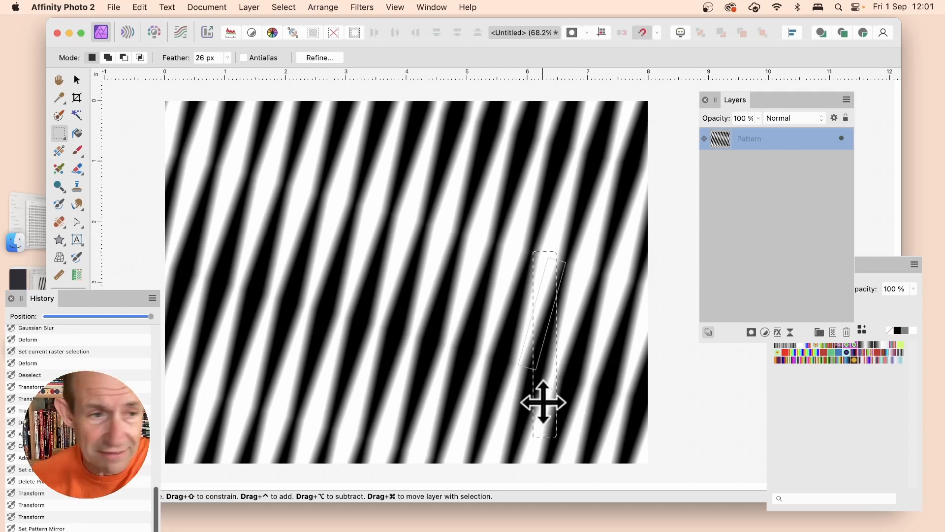
Move the selected strip of the pattern up and to the right, rotate it slightly clockwise, and deselect it.
click(78, 80)
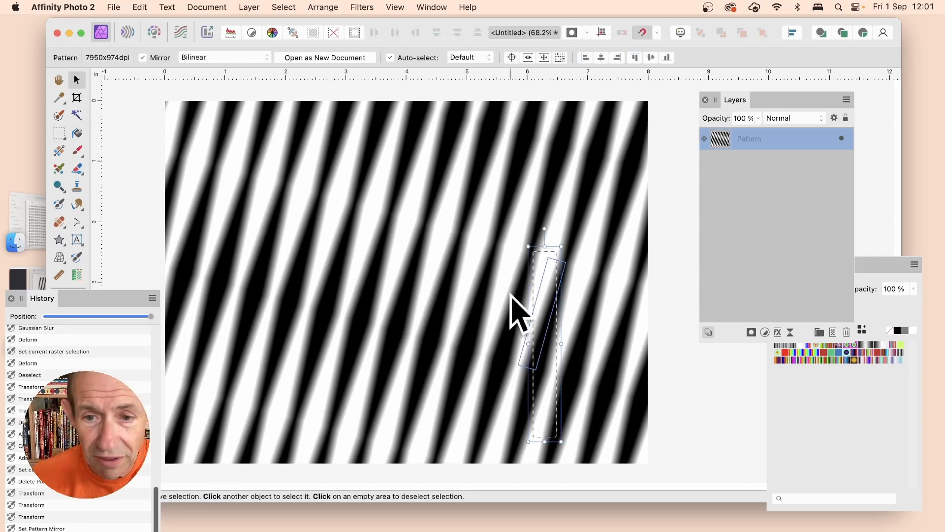
drag(544, 306, 550, 286)
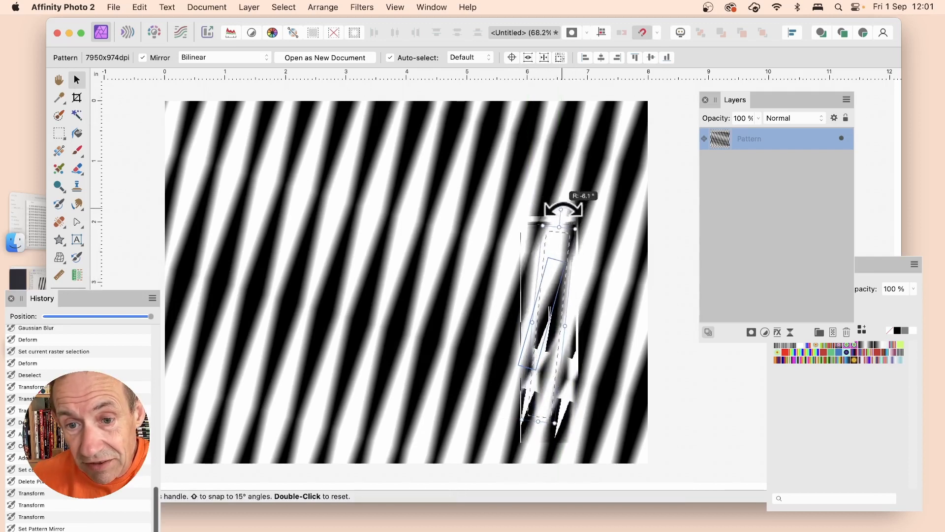
mouse_move(563, 210)
mouse_down()
mouse_move(599, 208)
mouse_move(566, 211)
mouse_up()
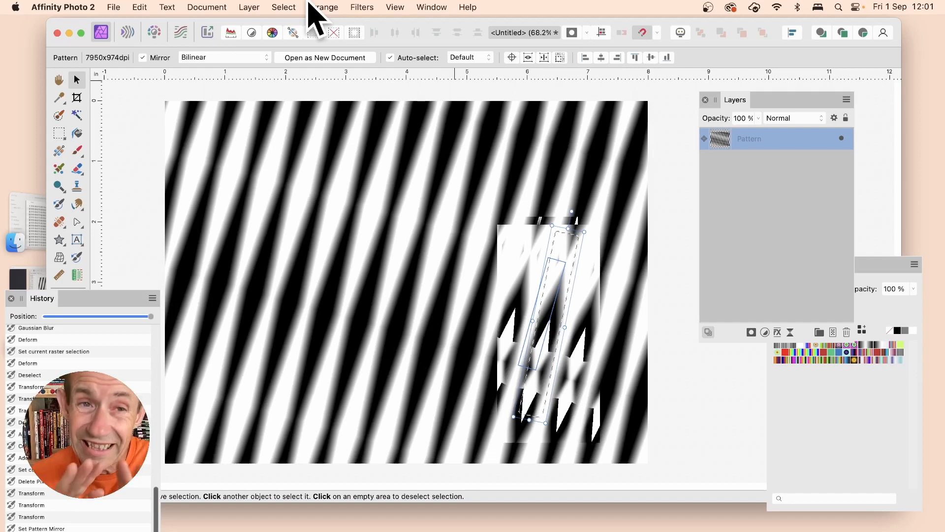
click(284, 7)
click(296, 39)
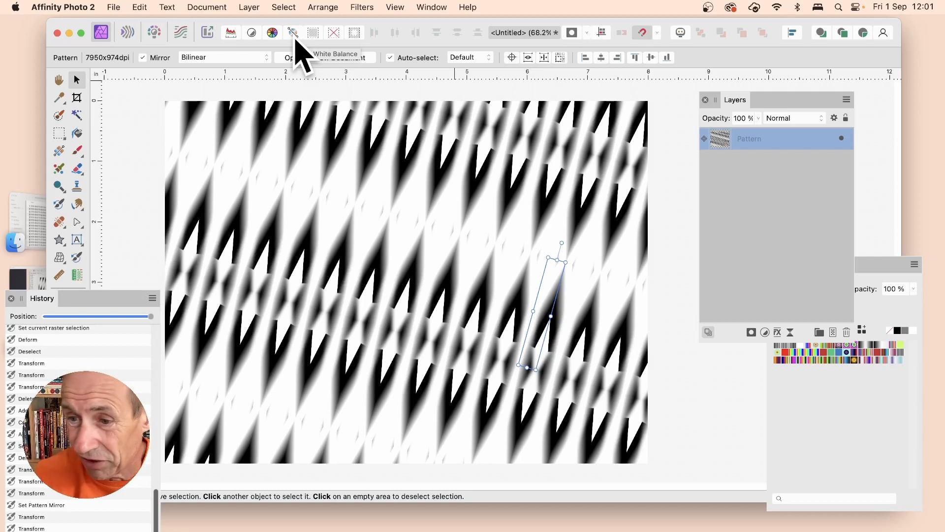
Widen the pattern's tile to roughly double and shift the pattern up and to the left.
click(882, 270)
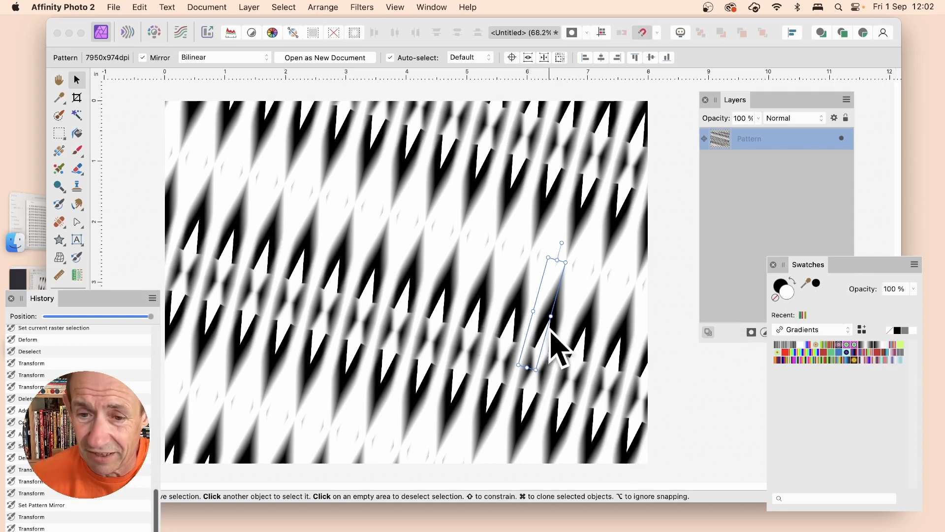
drag(551, 315, 571, 326)
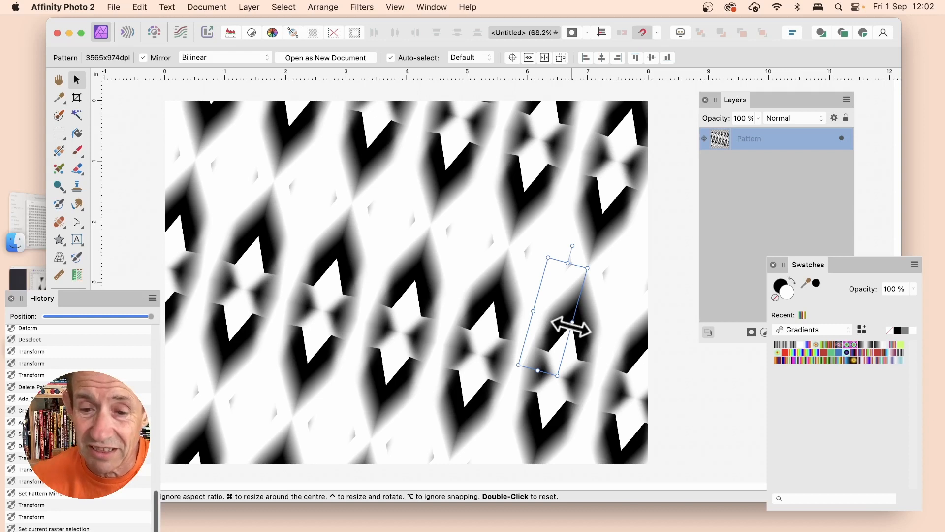
drag(571, 326, 501, 243)
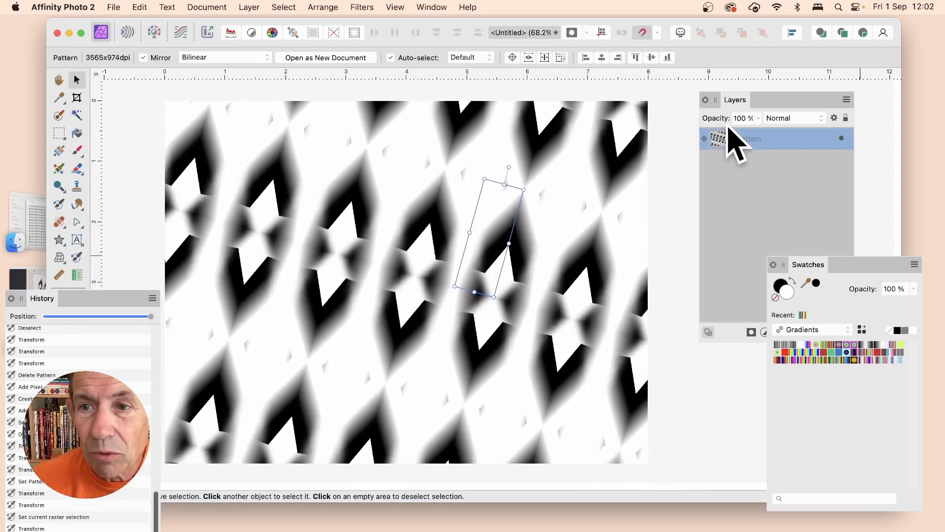
Add a 3D layer effect to the pattern layer with a radius of 51.9 px.
click(743, 106)
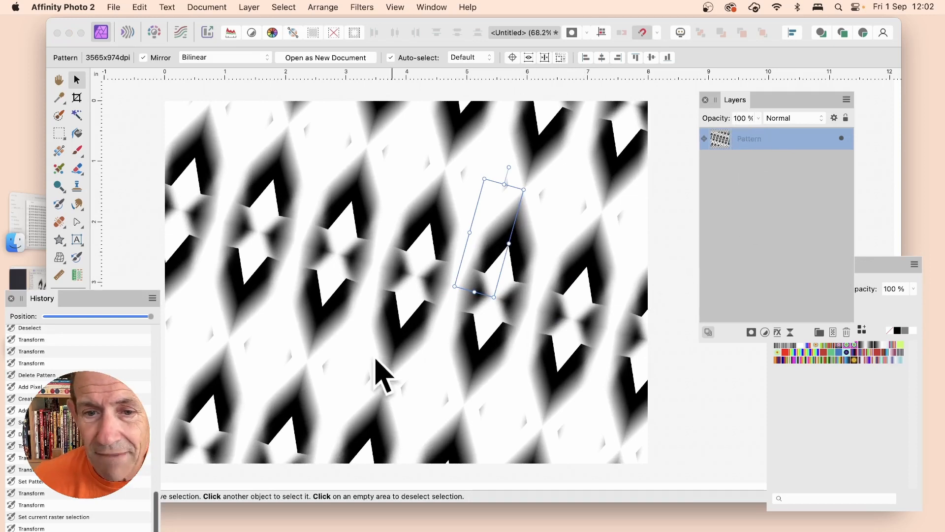
click(778, 332)
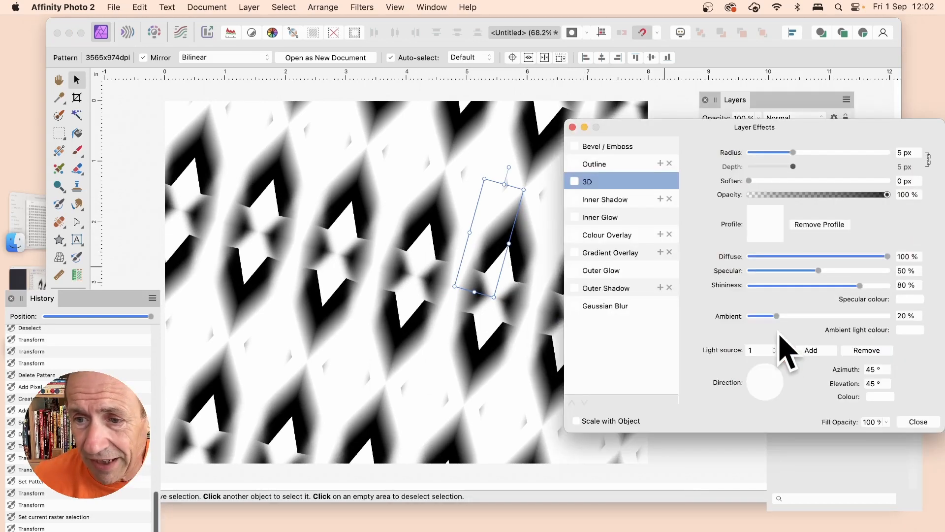
click(575, 181)
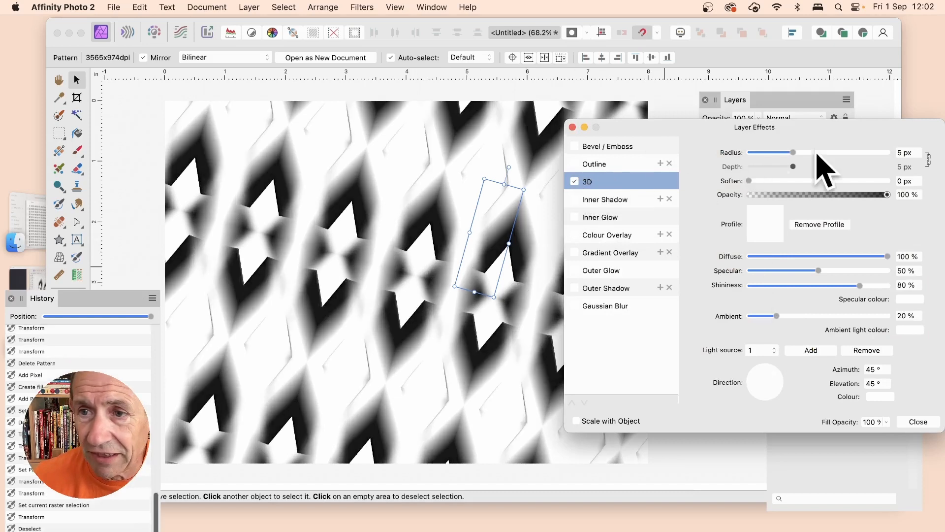
drag(817, 154, 882, 150)
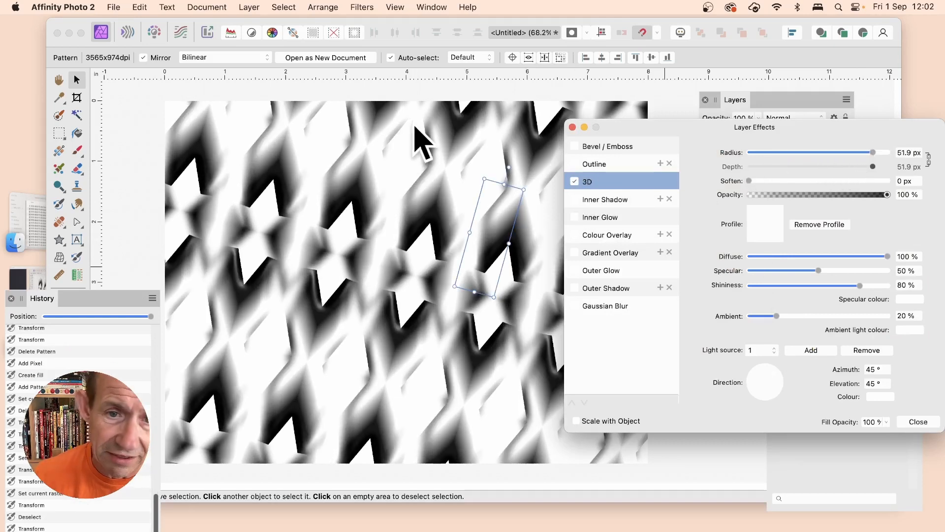
Add an outer shadow to the pattern with radius 8.5 px, offset 16.2 px and intensity 74%, and close the layer effects.
click(613, 290)
click(574, 288)
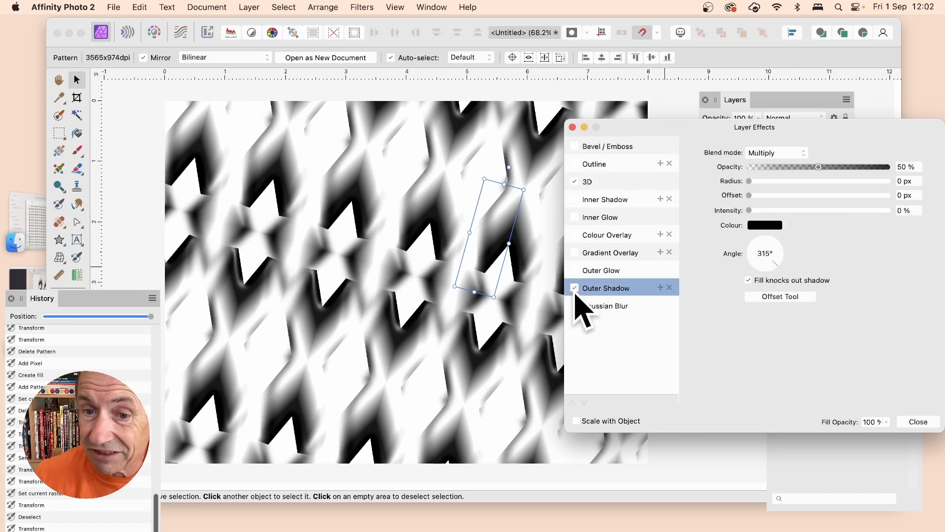
mouse_move(769, 181)
mouse_down()
mouse_move(820, 195)
mouse_move(828, 210)
mouse_move(864, 210)
mouse_up()
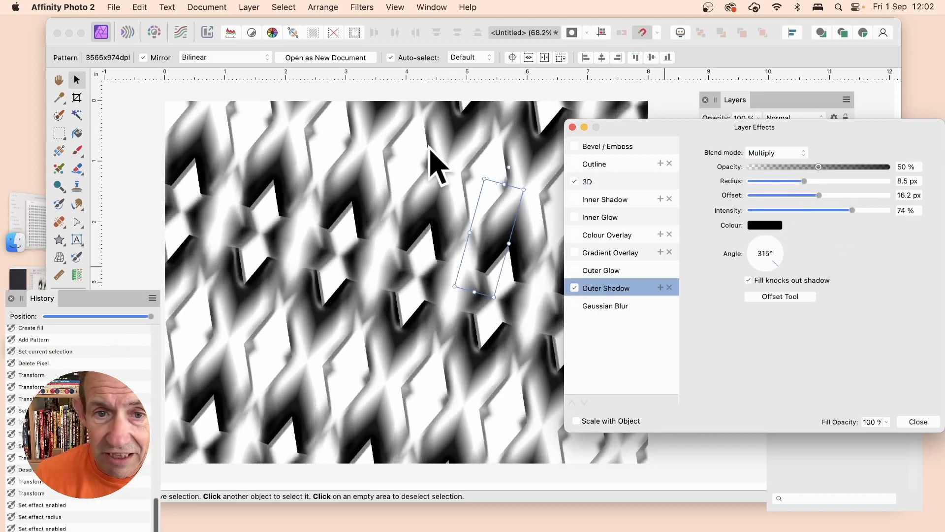
click(918, 422)
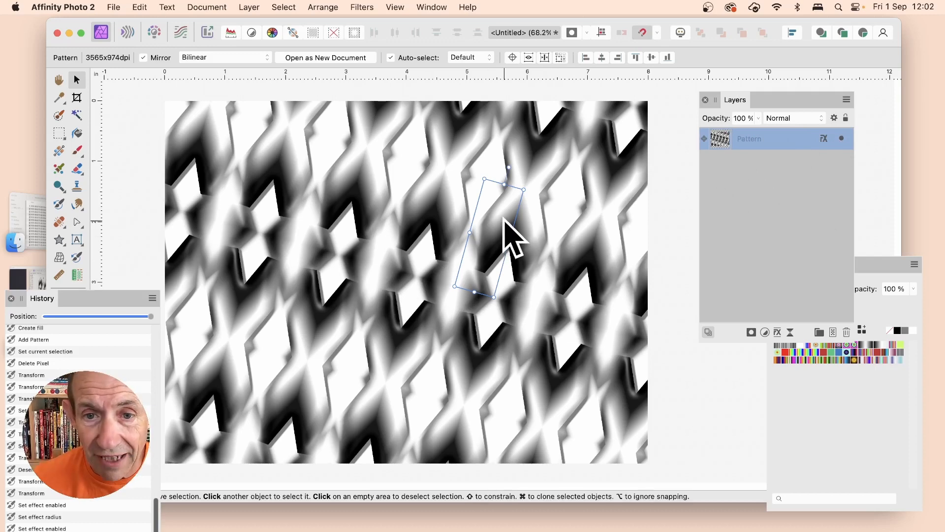
Overlay an offset duplicate of the pattern rotated clockwise about a quarter turn, and scale both pattern layers down together.
drag(506, 232, 487, 191)
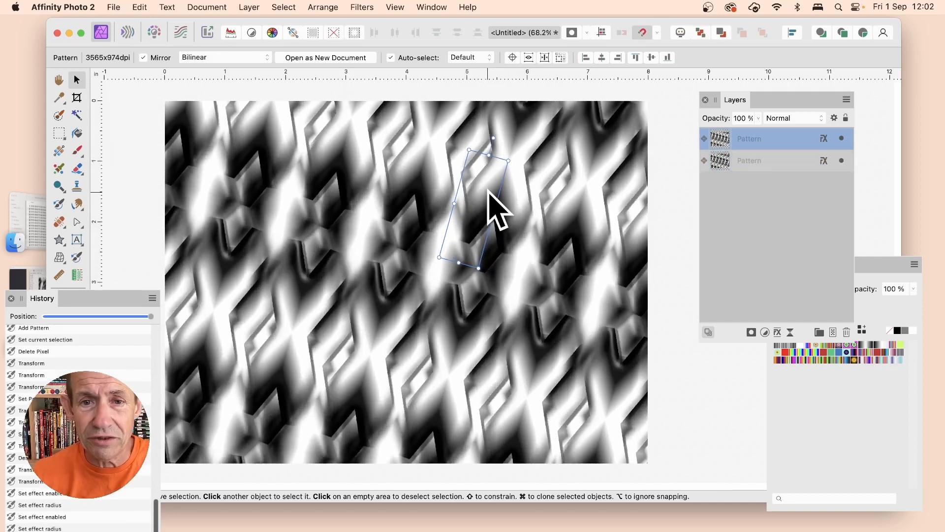
drag(493, 138, 549, 231)
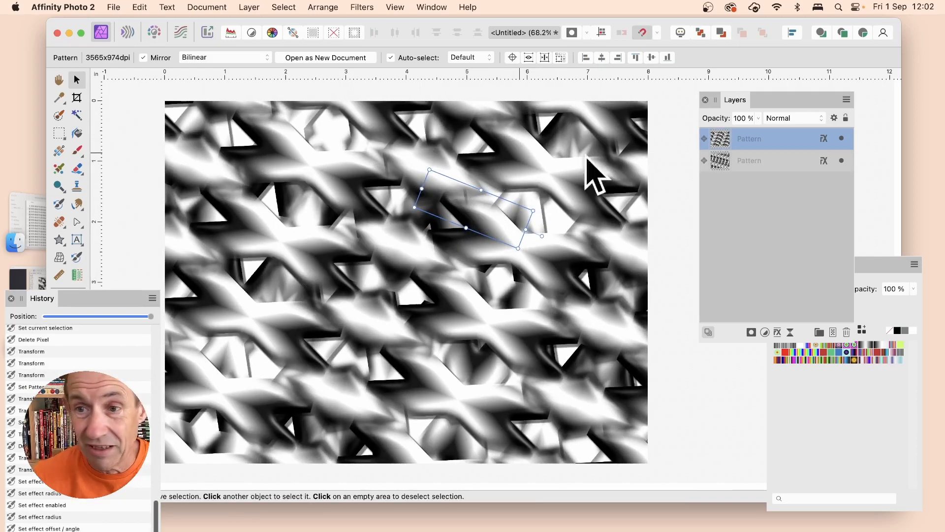
shift+click(773, 162)
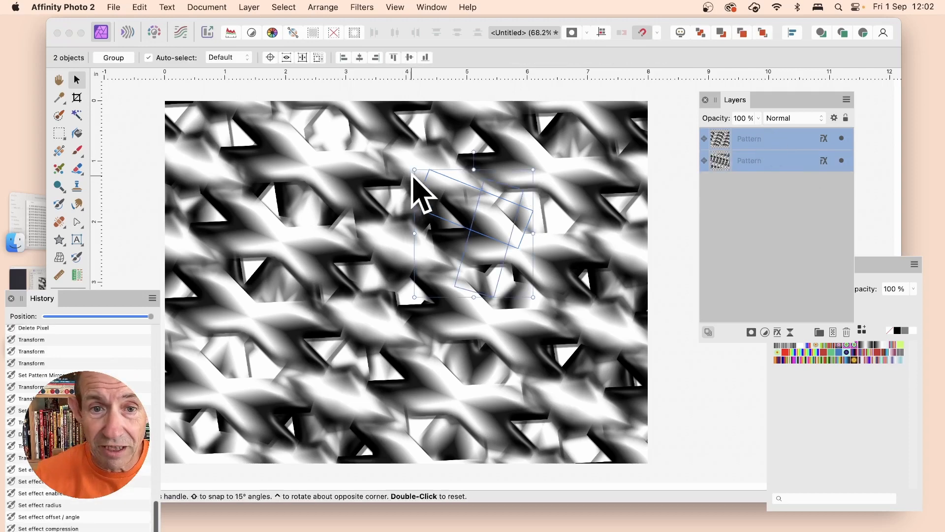
drag(415, 171, 461, 216)
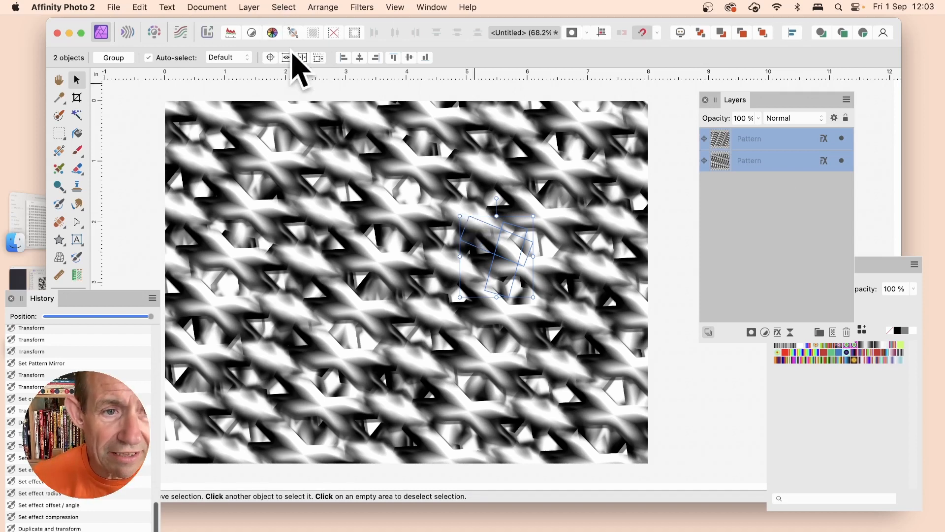
Merge the two selected pattern layers into one and enlarge the merged pattern's tile.
click(250, 7)
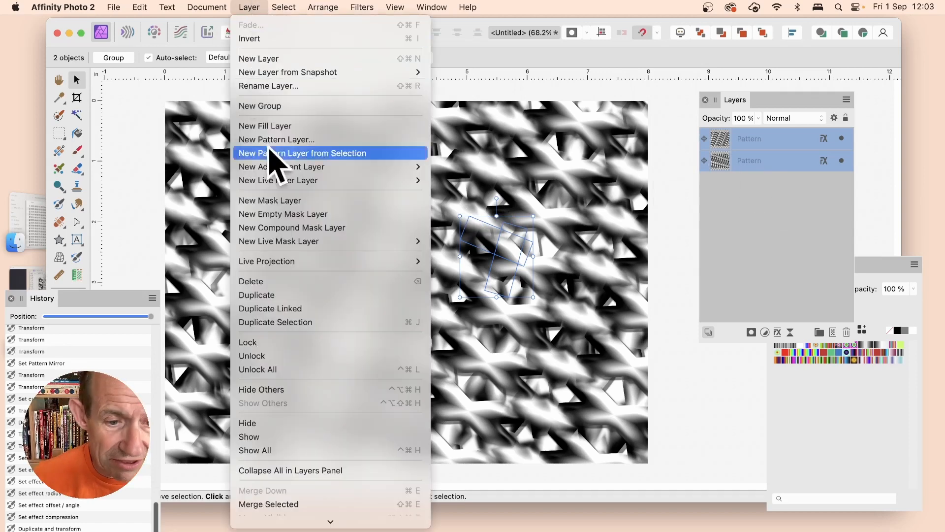
mouse_move(302, 517)
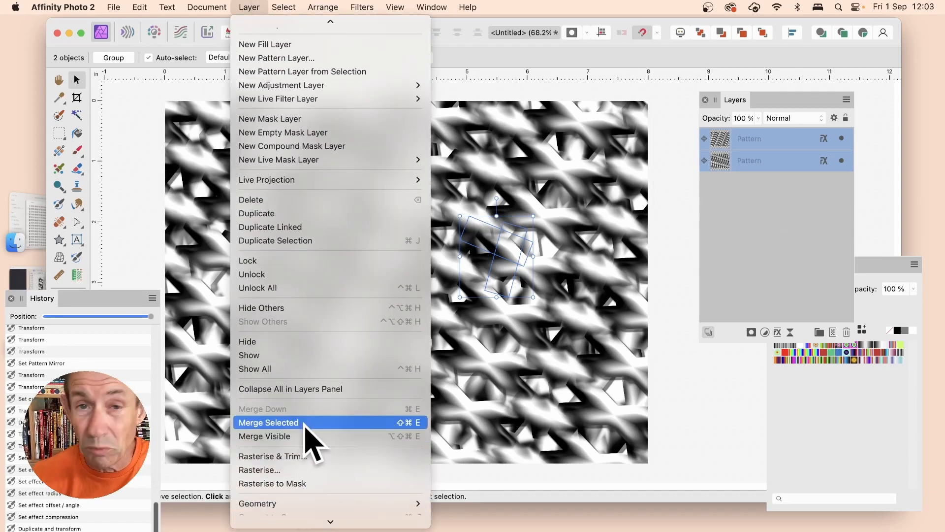
click(269, 423)
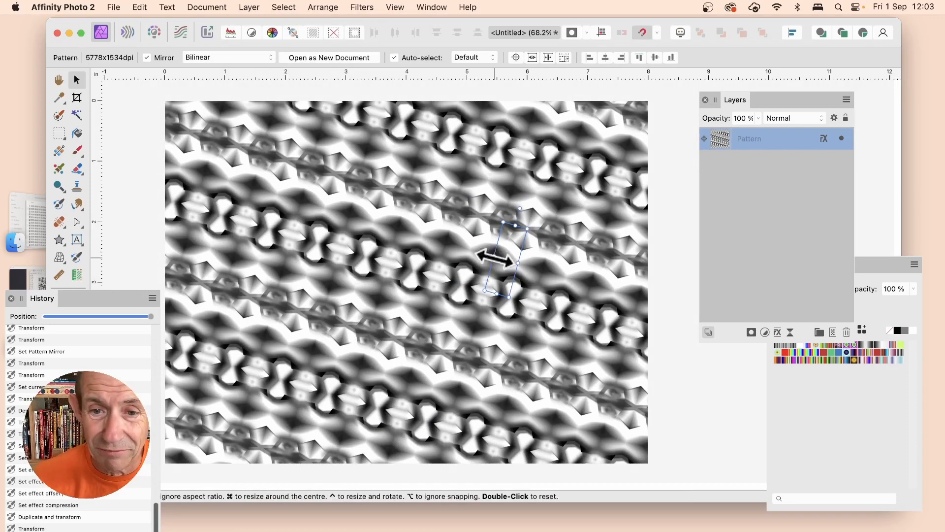
drag(495, 257, 515, 189)
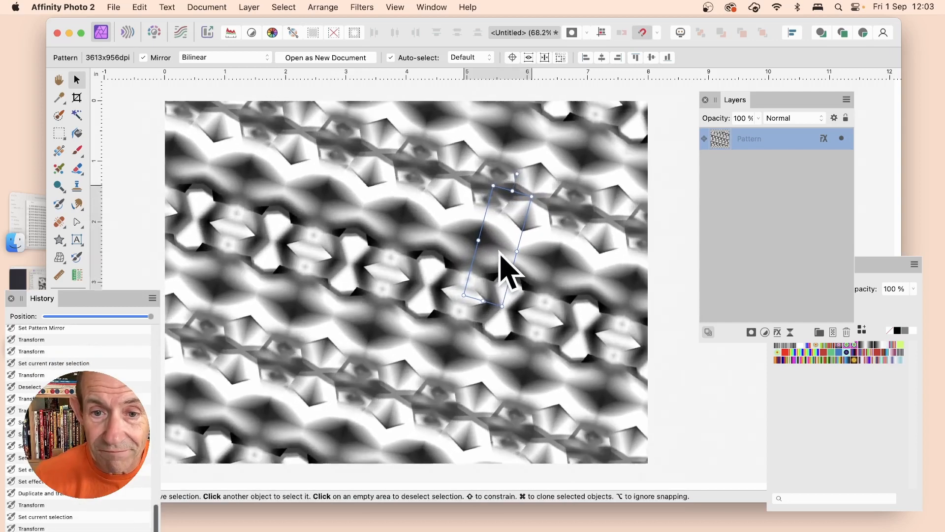
Select two circular areas of the pattern with the Elliptical Marquee, adding one about 1.7 in across to one about 0.8 in across.
click(59, 134)
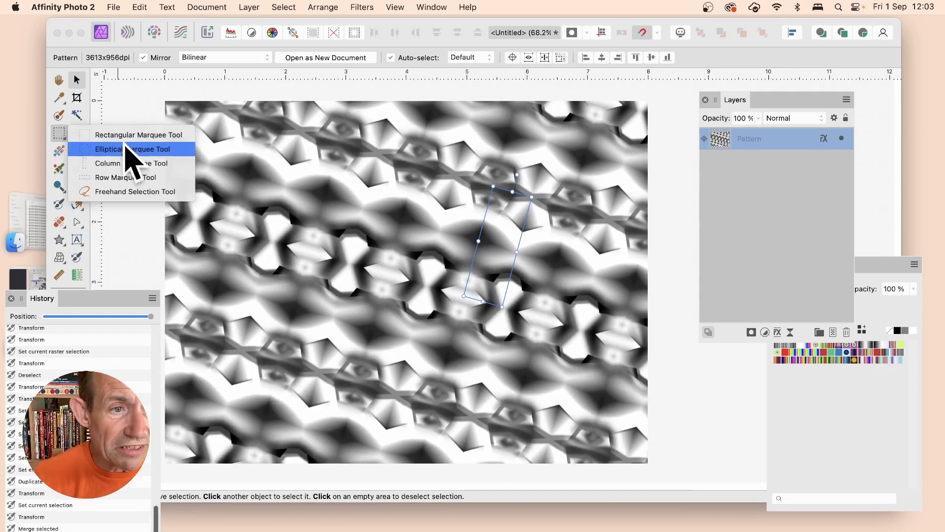
click(129, 149)
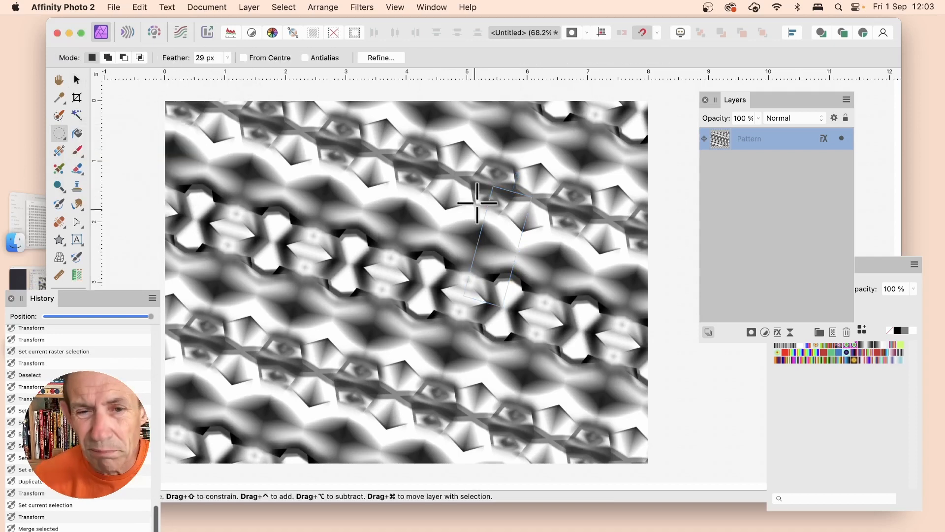
drag(345, 165, 461, 281)
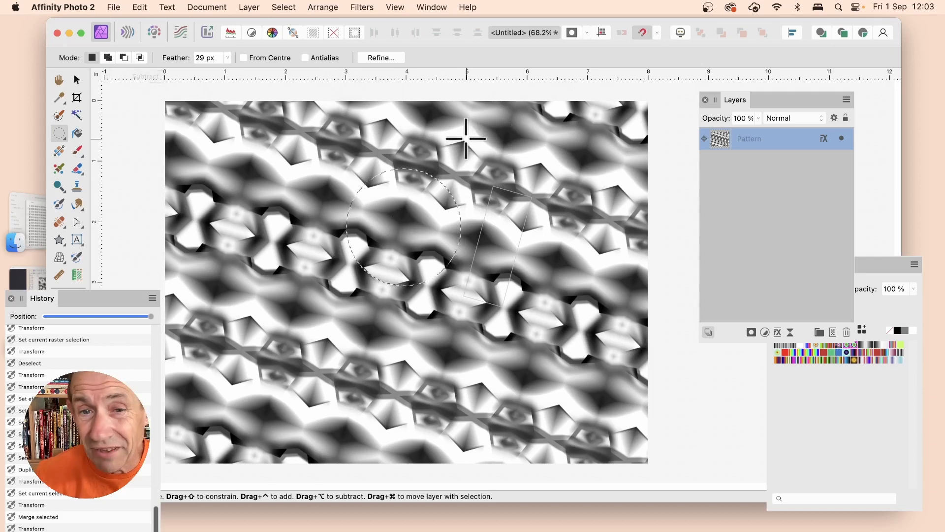
drag(512, 180, 514, 190)
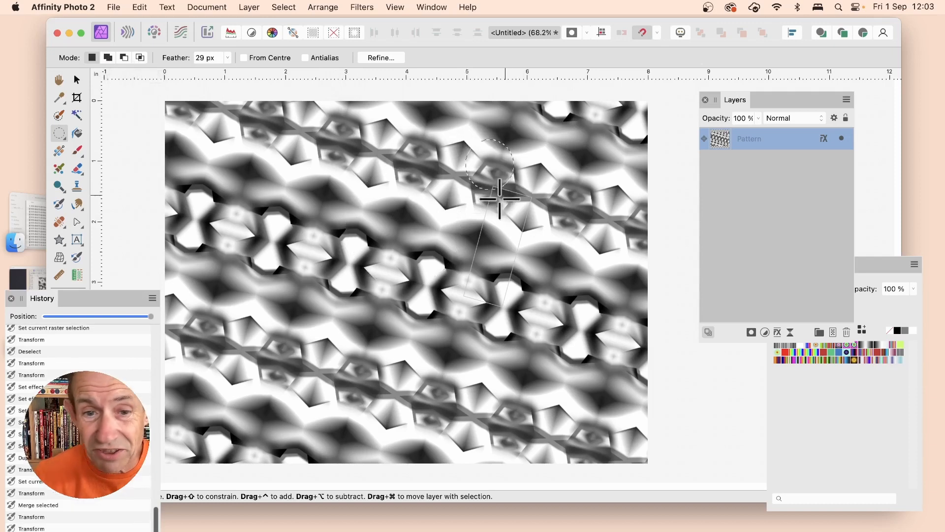
click(108, 58)
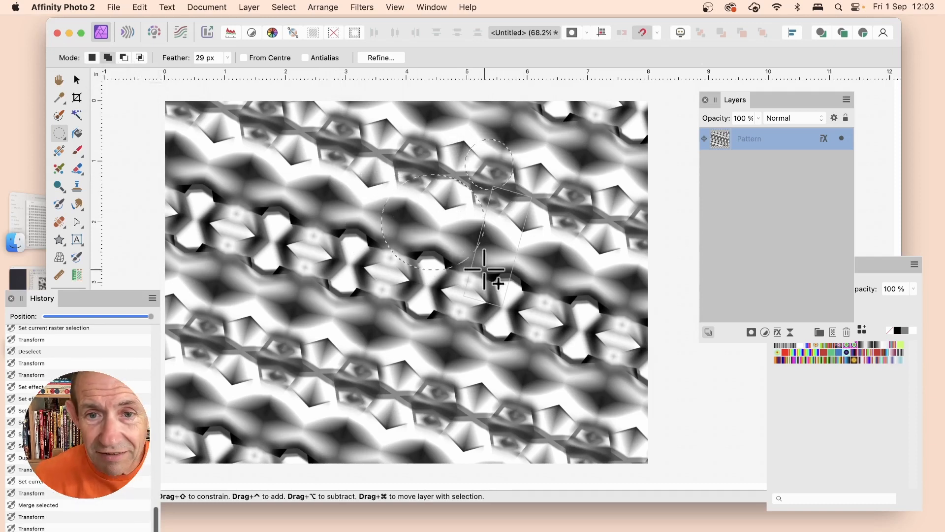
drag(485, 269, 484, 271)
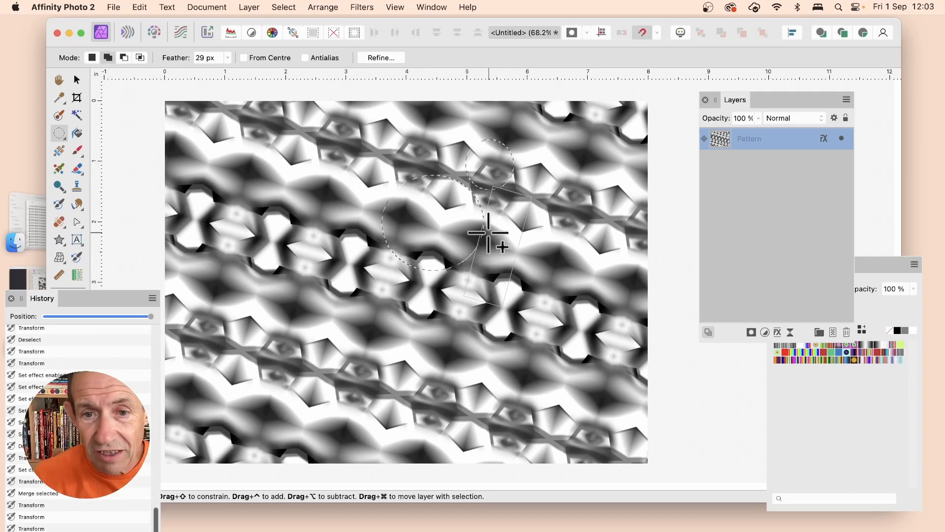
Add four more circular areas about 0.6 to 1 in across to the selection, around the pattern tile.
drag(546, 295, 546, 295)
drag(549, 223, 549, 223)
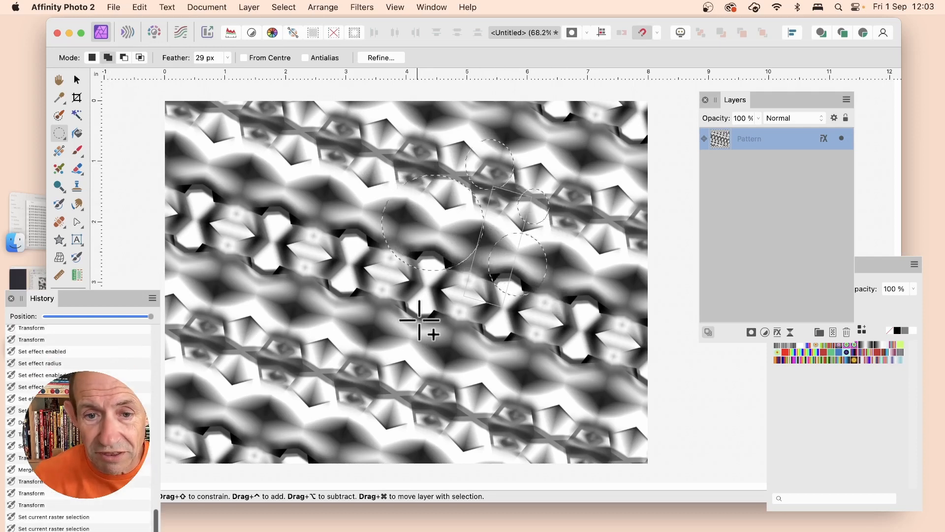
drag(457, 306, 526, 343)
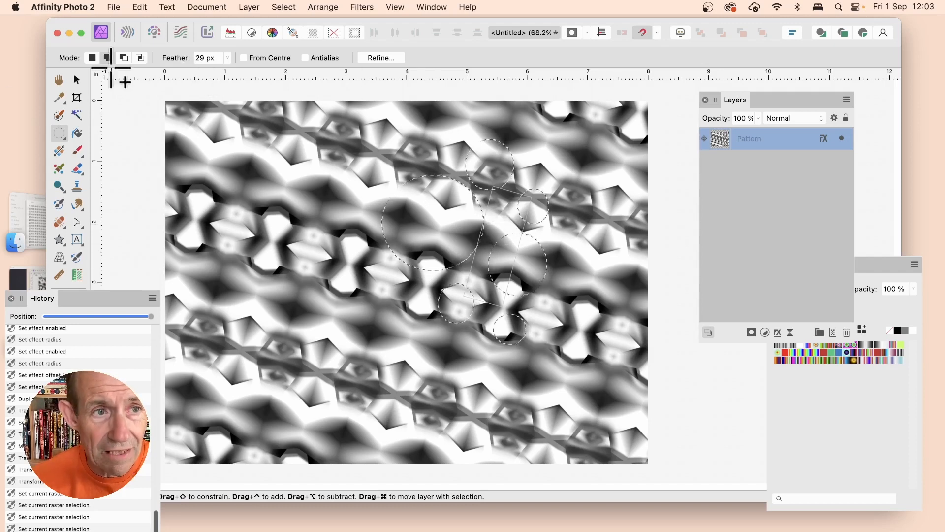
Subtract three circles from the selection: one about 0.9 in across inside the largest circle and smaller ones inside two neighbouring circles.
click(124, 57)
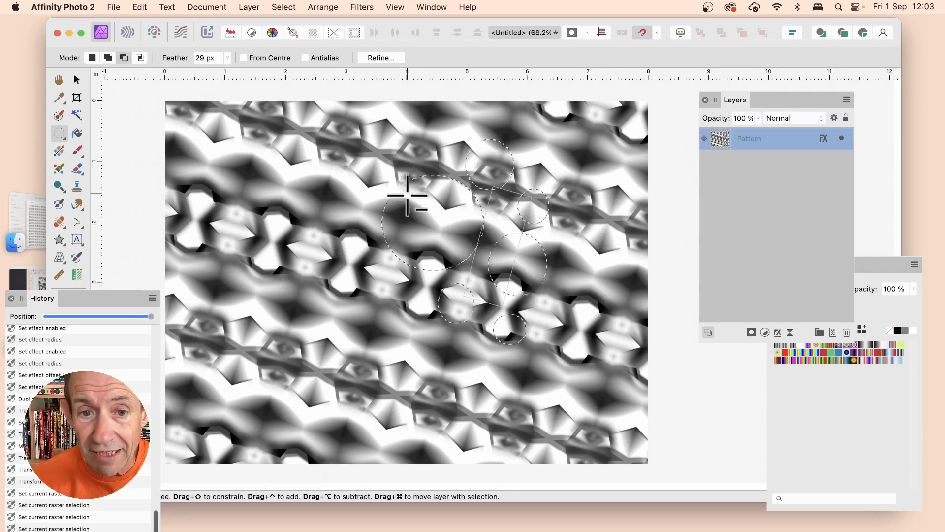
drag(459, 248, 460, 249)
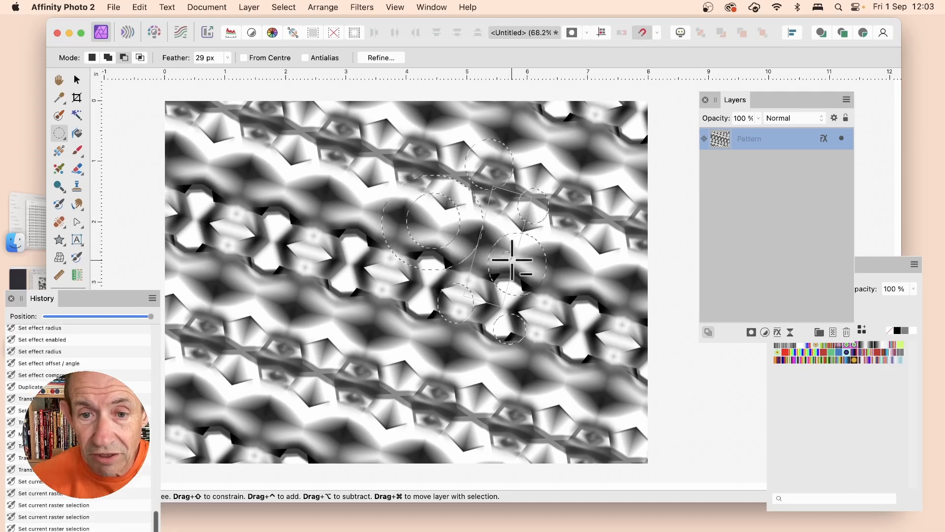
drag(523, 271, 522, 271)
drag(502, 176, 503, 176)
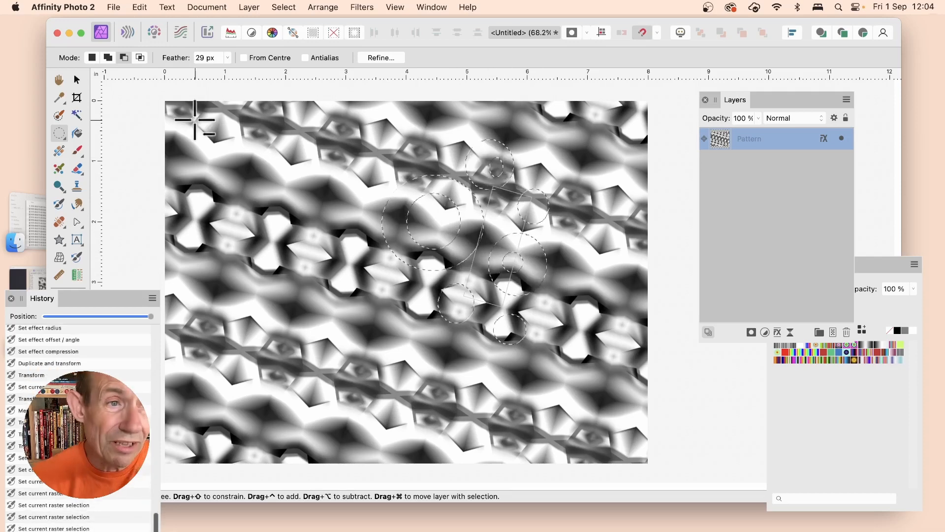
Shift the selected circular areas about 0.2 in left and 0.1 in up, and clear the selection.
click(77, 81)
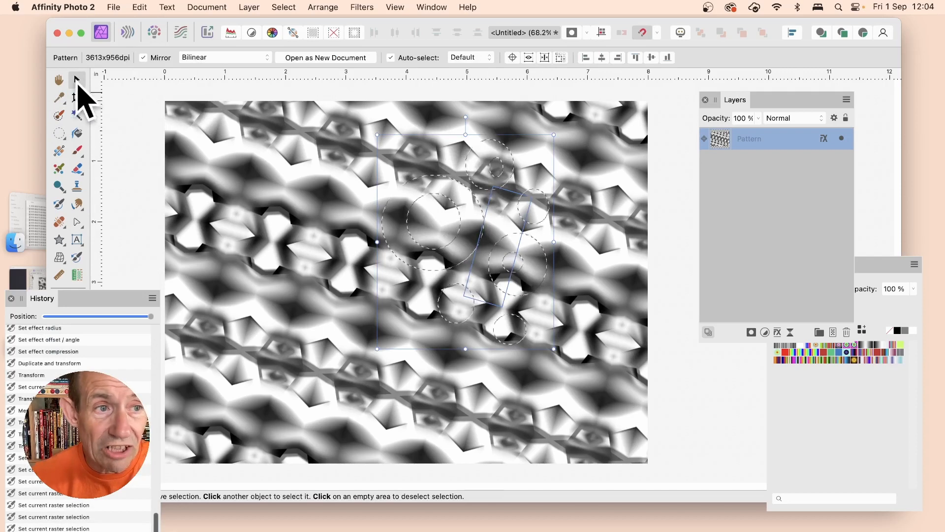
drag(462, 243, 447, 240)
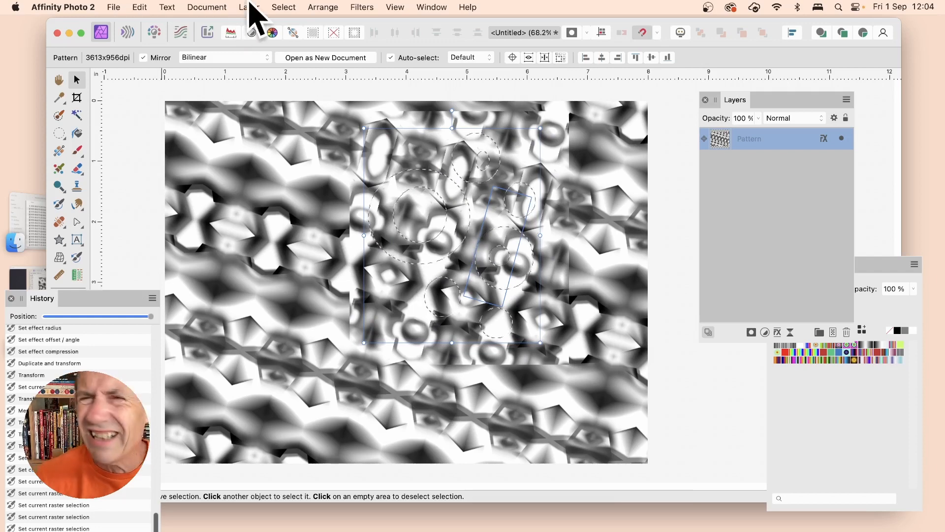
click(285, 7)
click(295, 39)
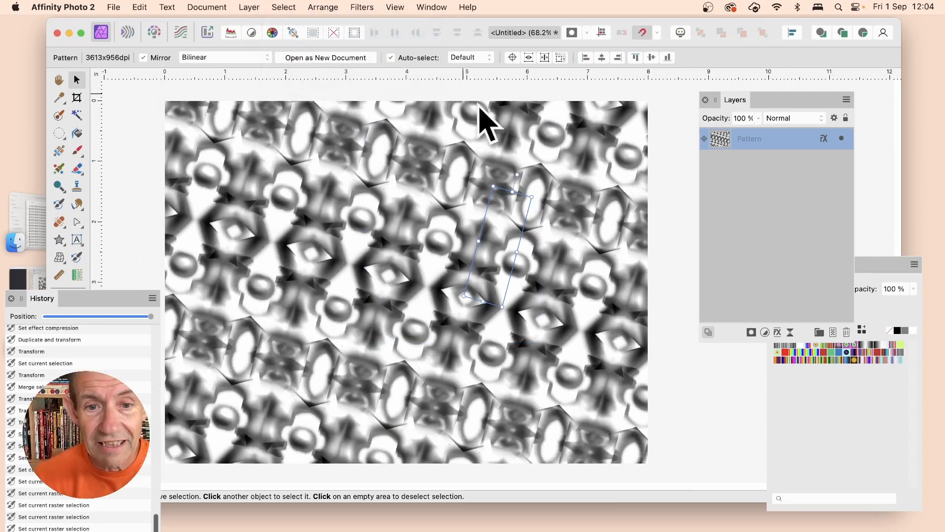
Slide the pattern about 0.7 in left and 0.4 in down, and rasterise the layer with Preserve layer FX off.
drag(527, 247, 456, 253)
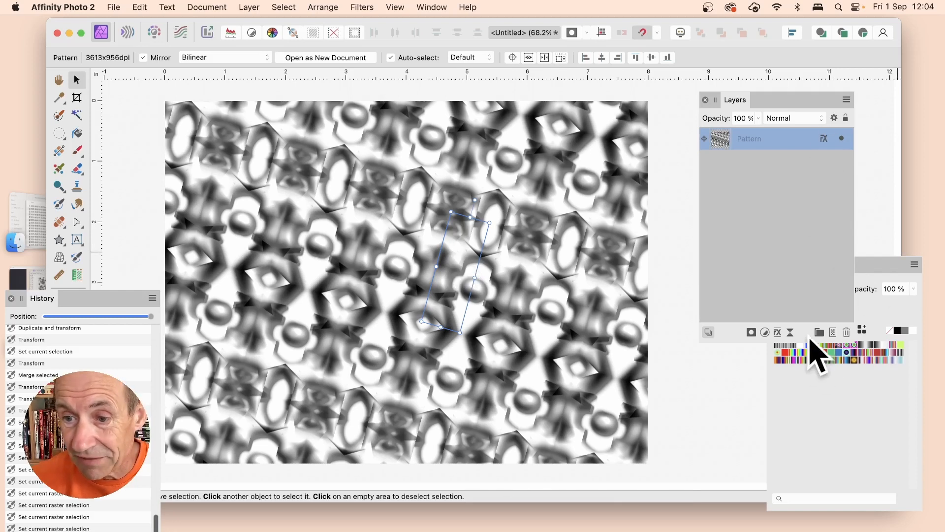
click(248, 7)
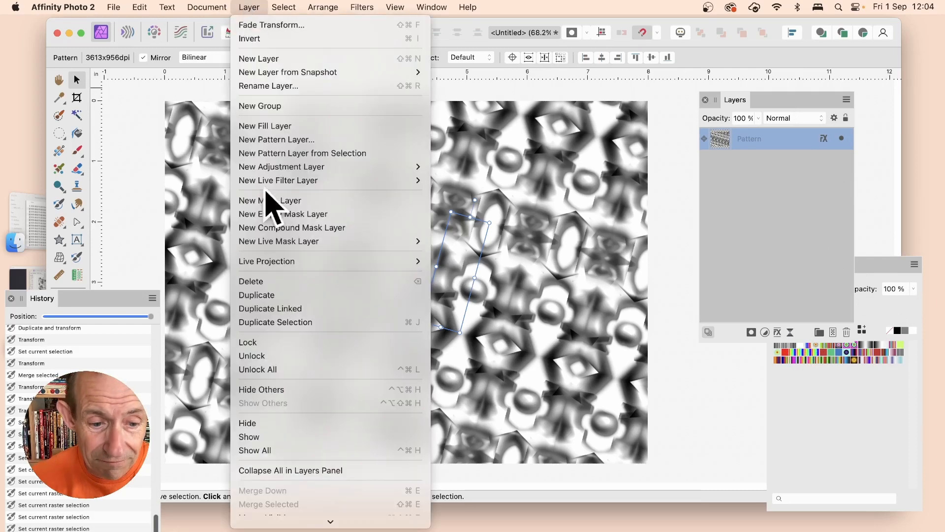
scroll(310, 482, down, 5)
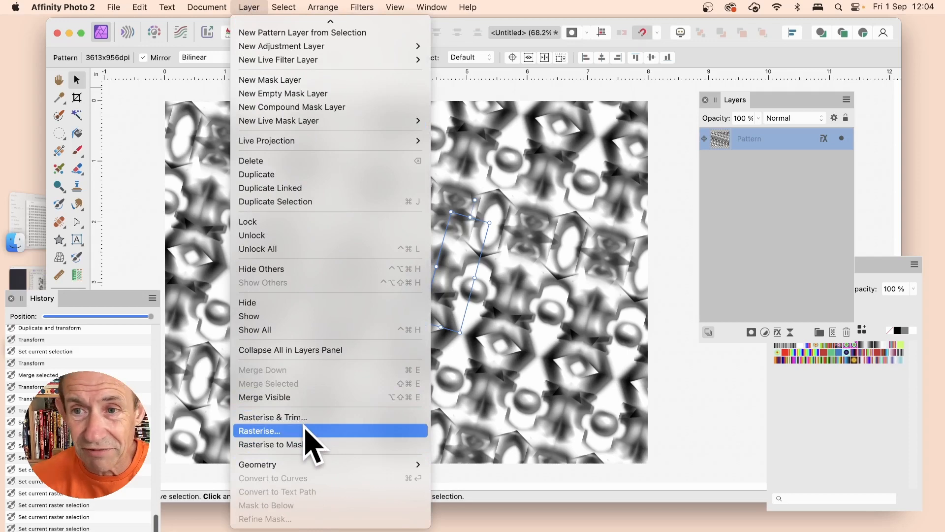
click(308, 432)
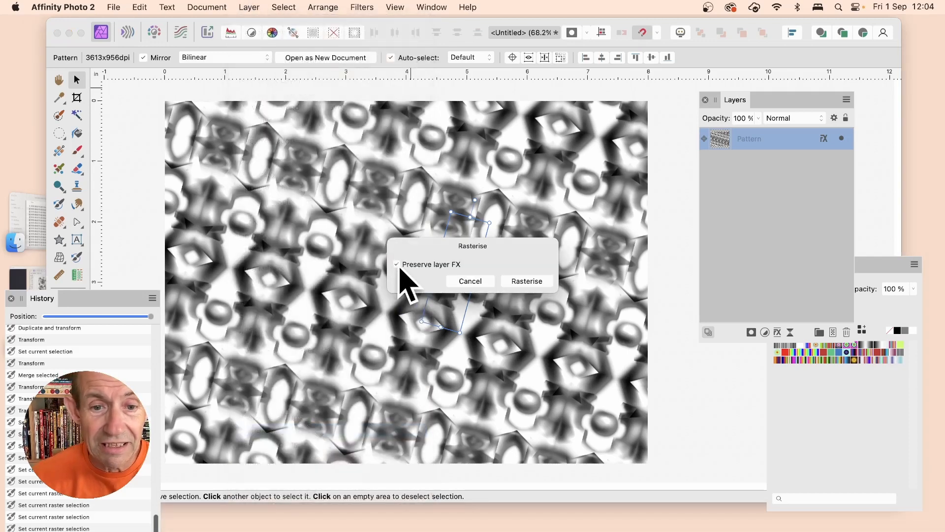
click(397, 264)
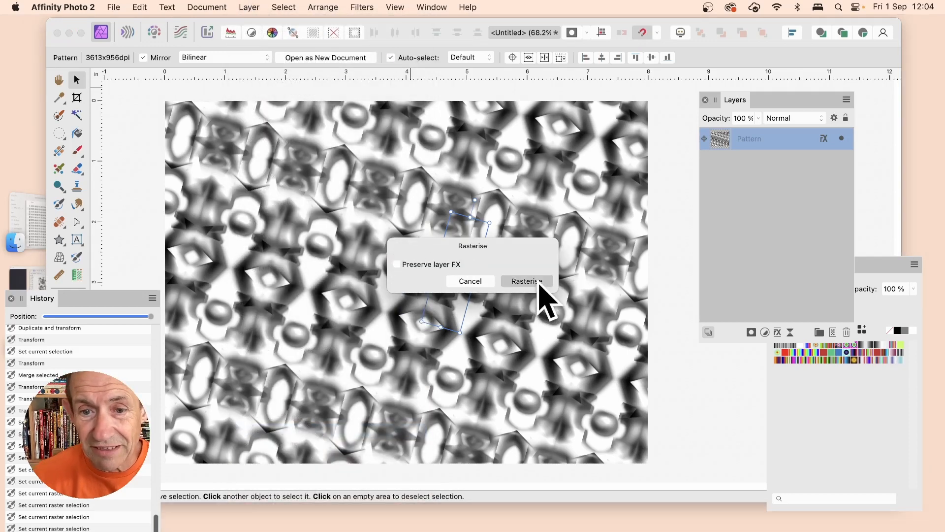
click(527, 281)
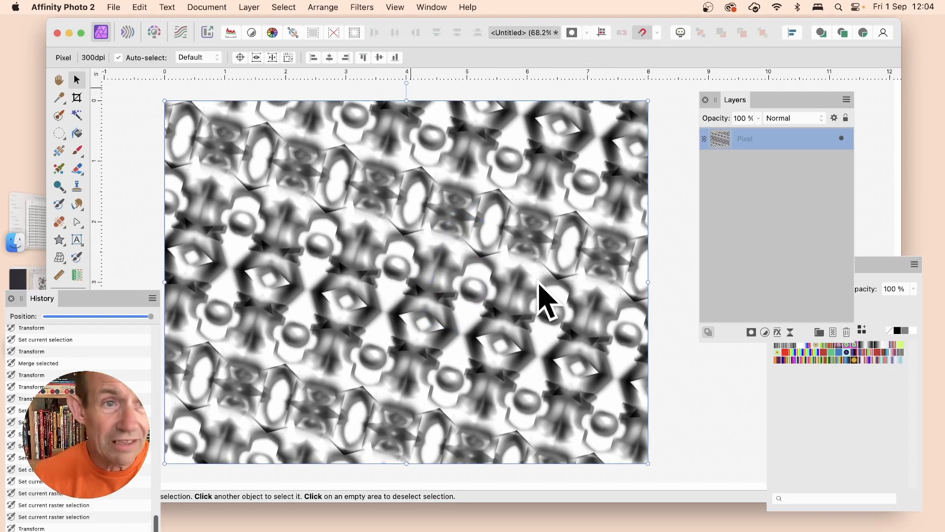
Create a mirrored pattern layer from the rasterised image, with its tile scaled down to about 4.8 × 3.6 in.
click(249, 8)
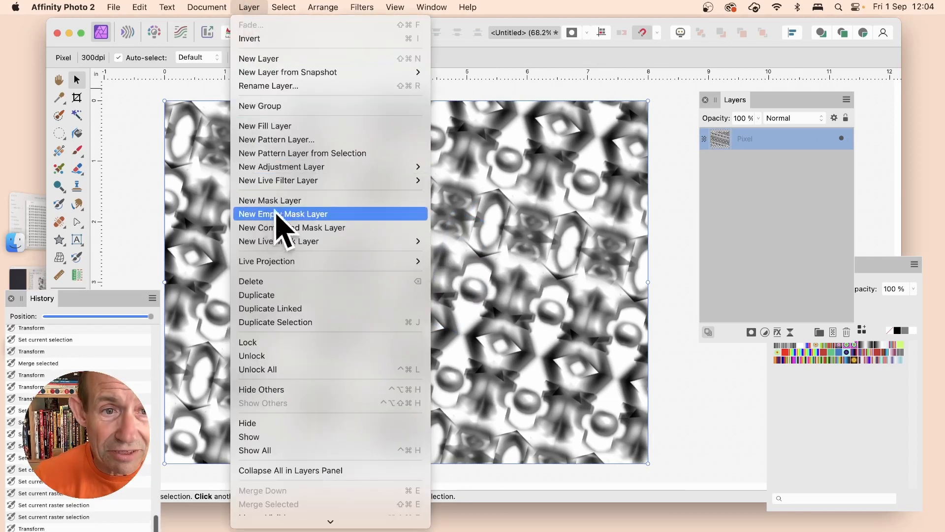
click(299, 154)
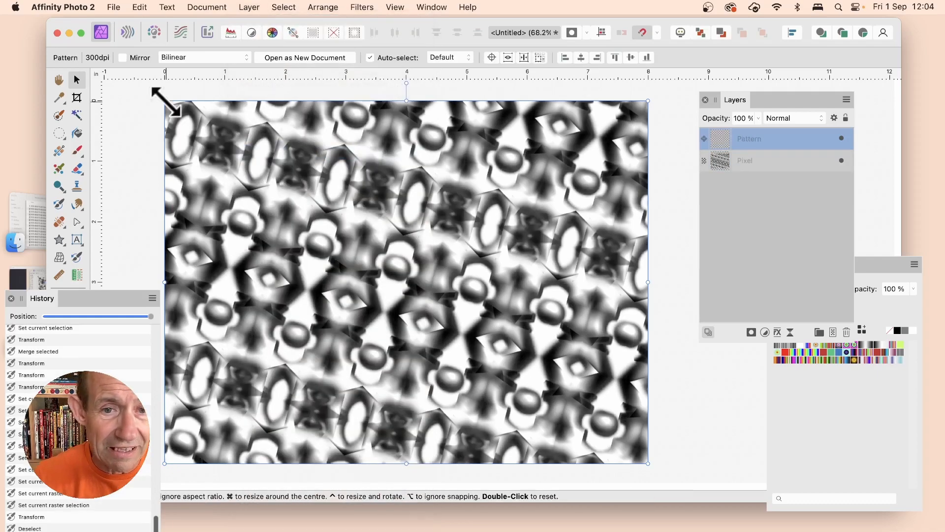
drag(166, 102, 356, 244)
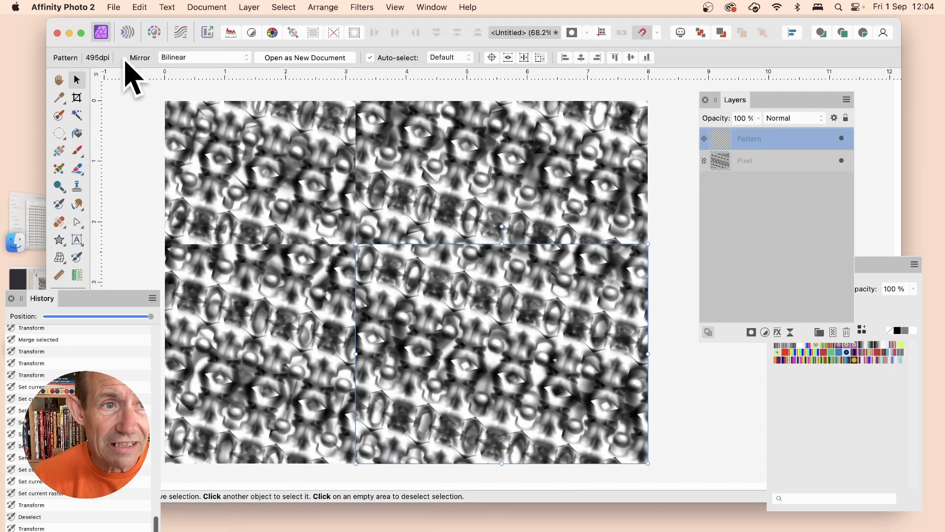
click(123, 57)
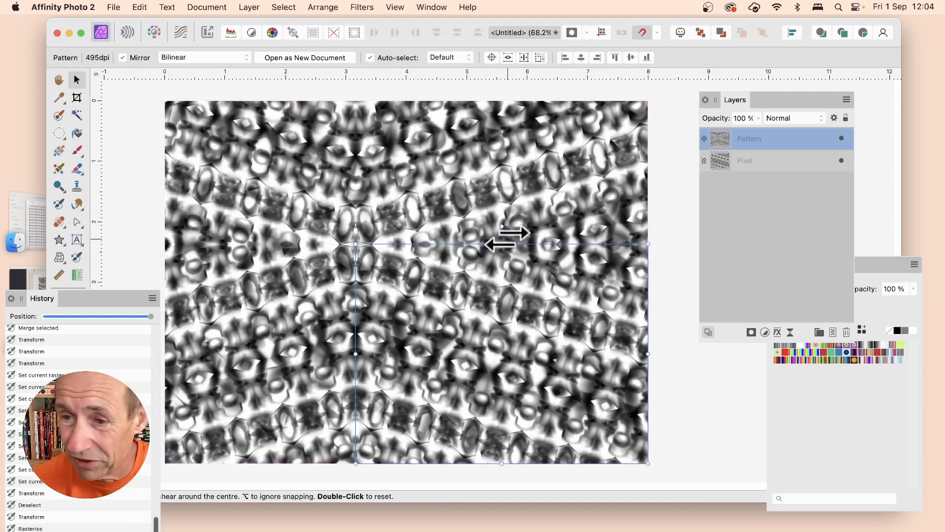
Hide and lock the Pixel layer beneath the new pattern.
click(755, 162)
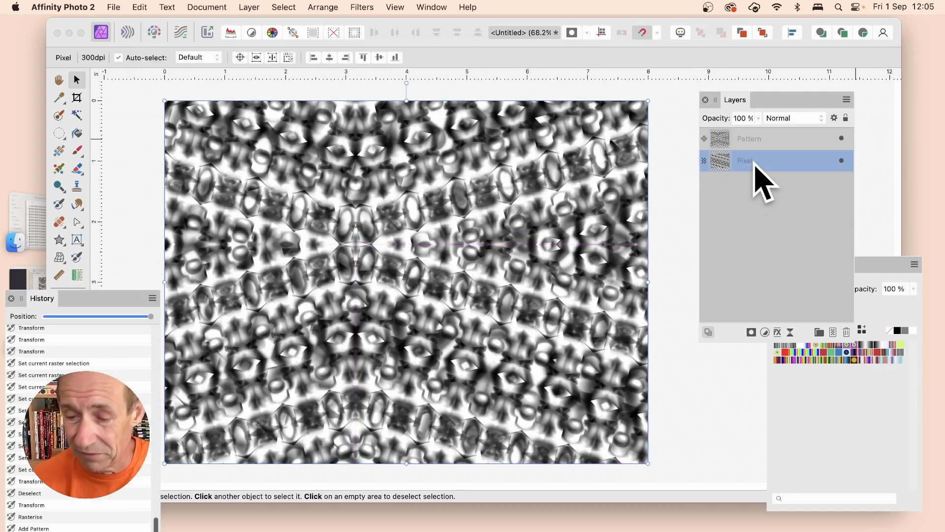
click(832, 161)
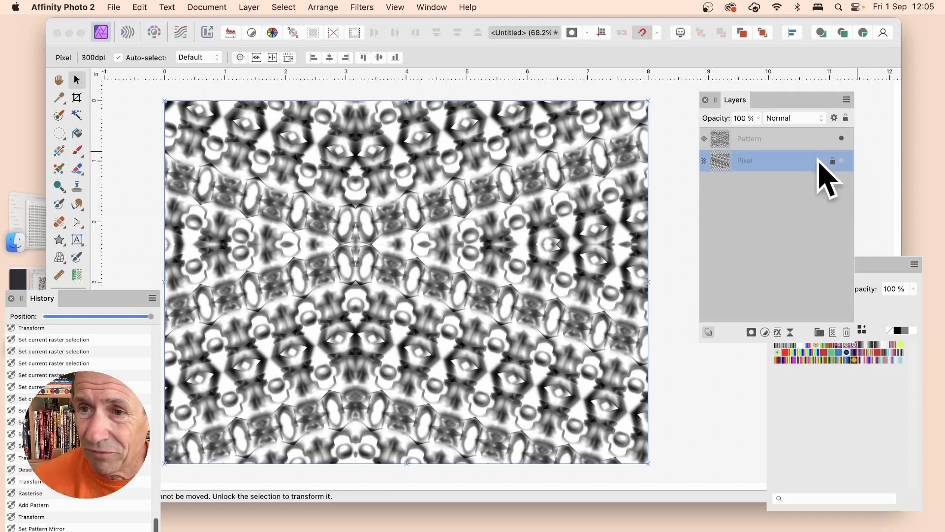
Move the mirrored pattern's tile about 1 in left and 1.3 in up, and scale it down to about 4.4 × 3.3 in.
click(753, 139)
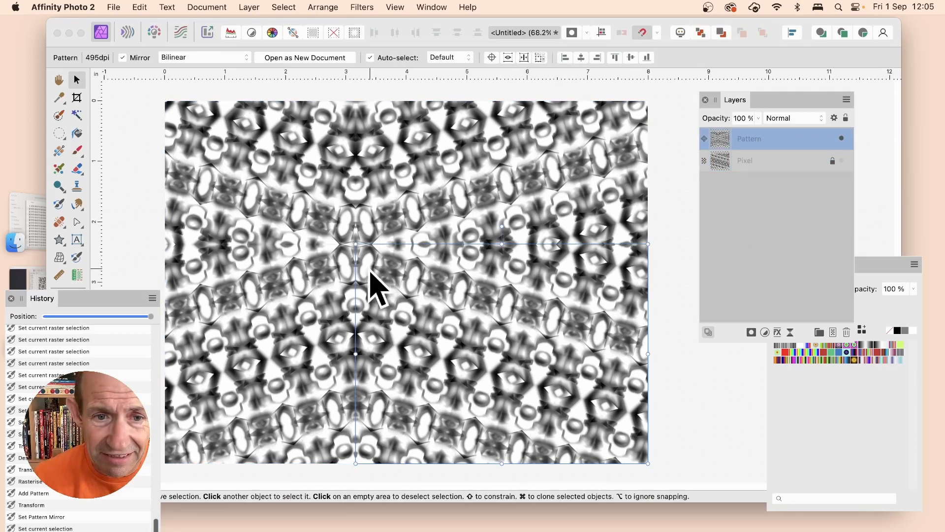
drag(428, 295, 389, 231)
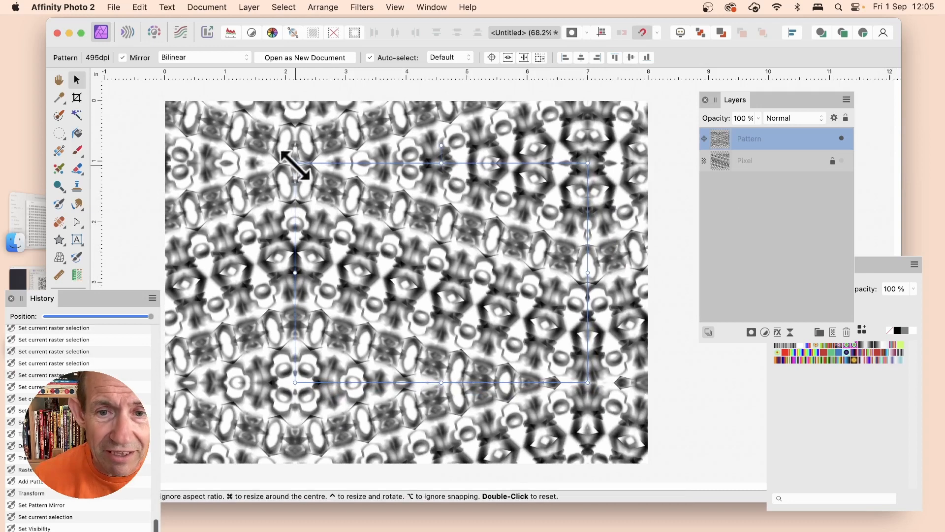
drag(296, 163, 320, 182)
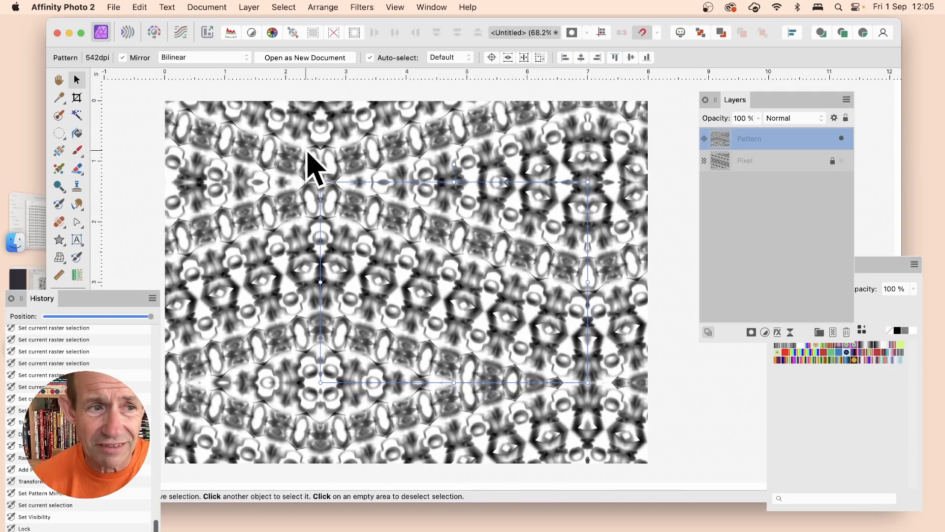
Fill the pattern layer with a linear white-to-black gradient, redrawn as a short diagonal about 0.8 in long inside the tile.
mouse_move(59, 134)
mouse_down()
mouse_move(103, 189)
mouse_move(129, 189)
mouse_up()
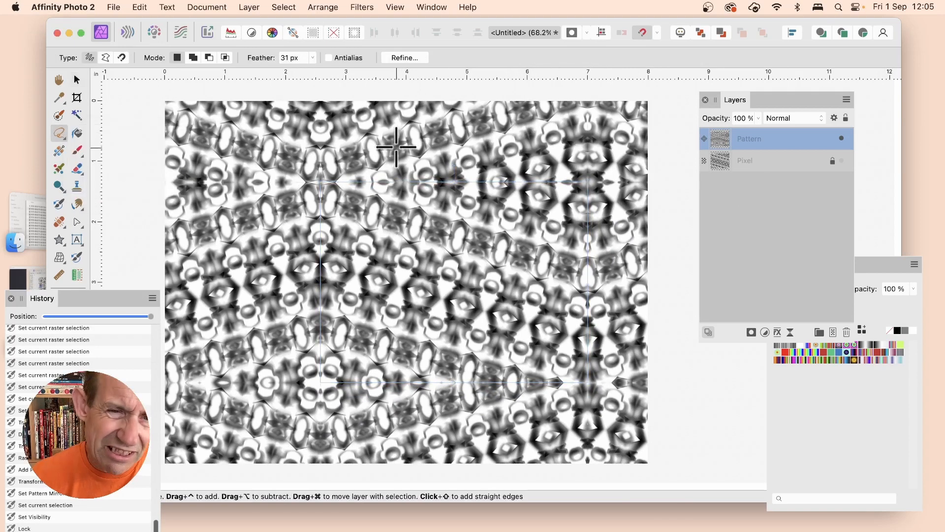
click(59, 150)
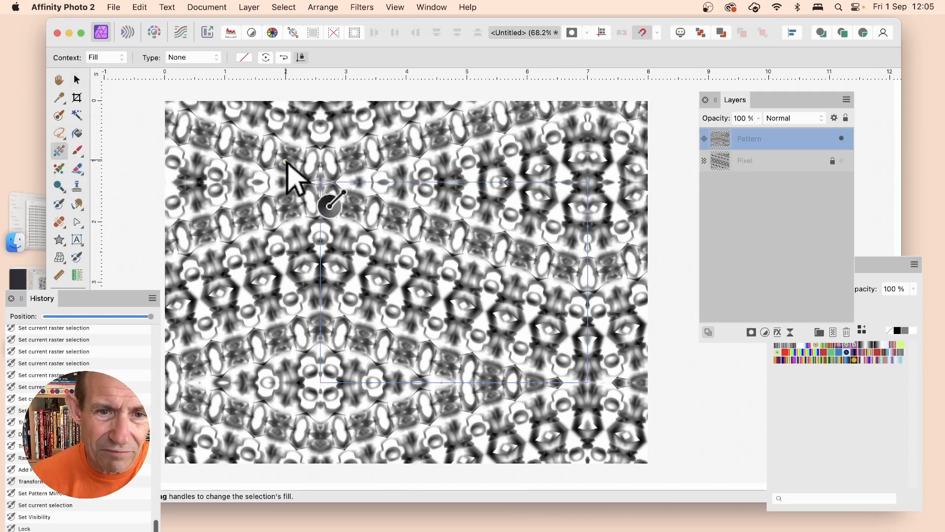
drag(285, 161, 386, 274)
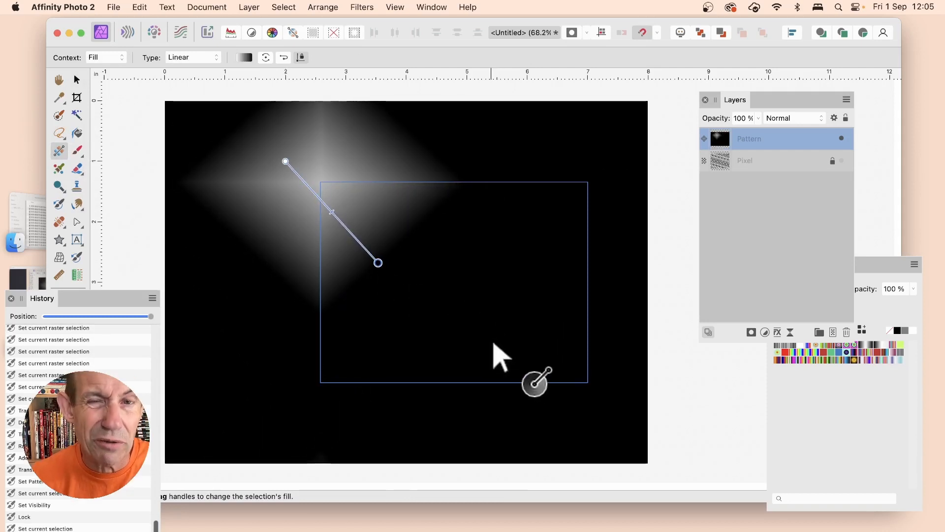
drag(376, 260, 415, 287)
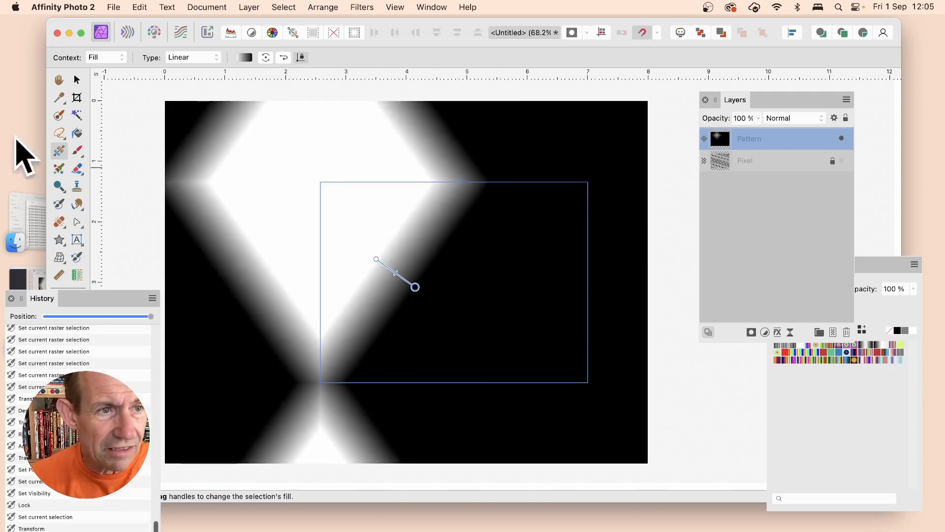
Shrink the gradient pattern's tile to about 0.9 × 0.7 in near the middle of the canvas to repeat the diamonds.
click(76, 79)
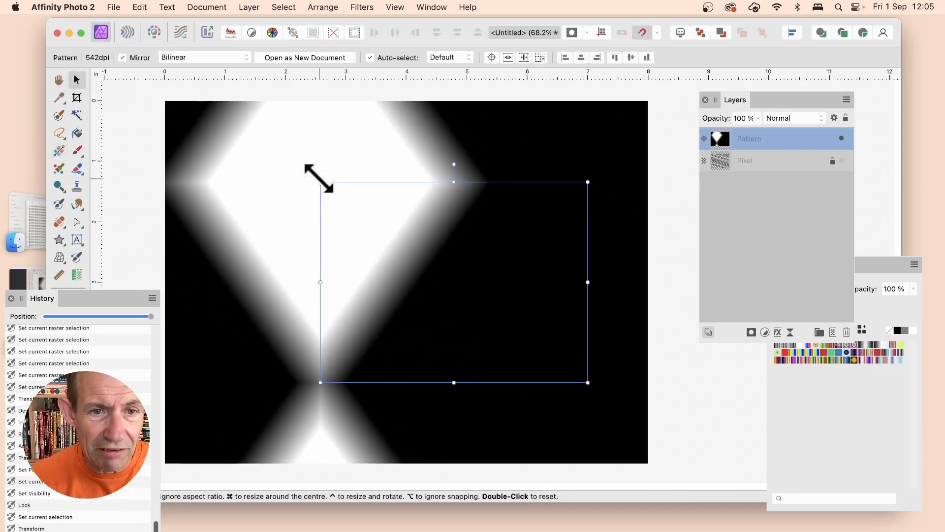
drag(320, 182, 576, 275)
drag(583, 350, 464, 272)
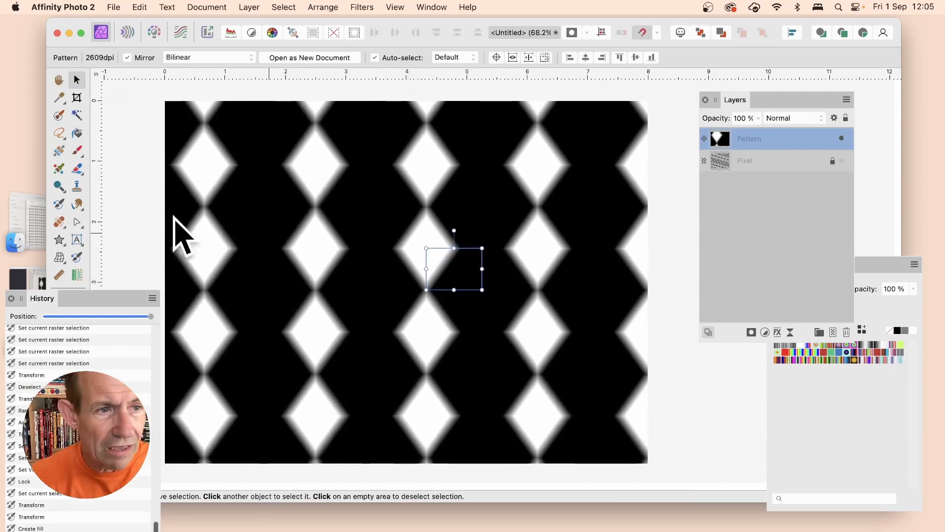
Draw an irregular freehand selection about 3.2 in wide and 3.7 in high around the pattern tile.
click(59, 133)
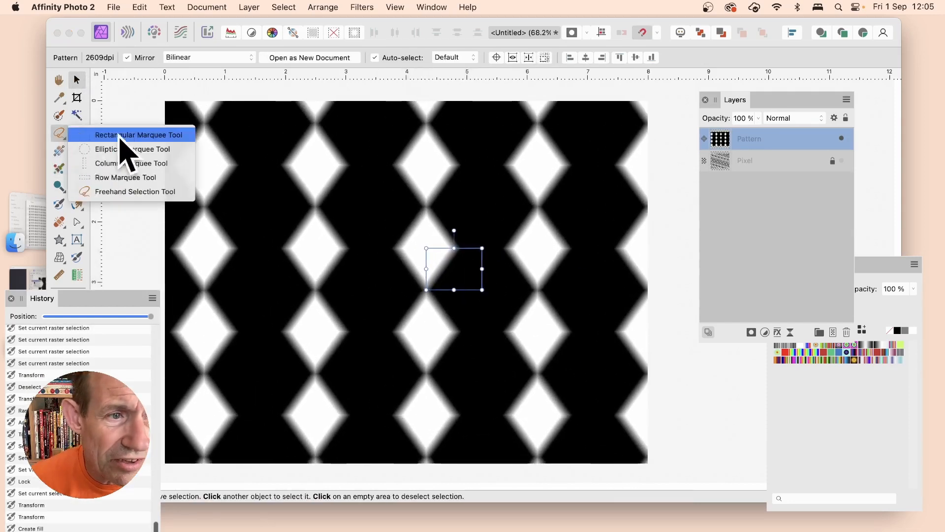
click(122, 193)
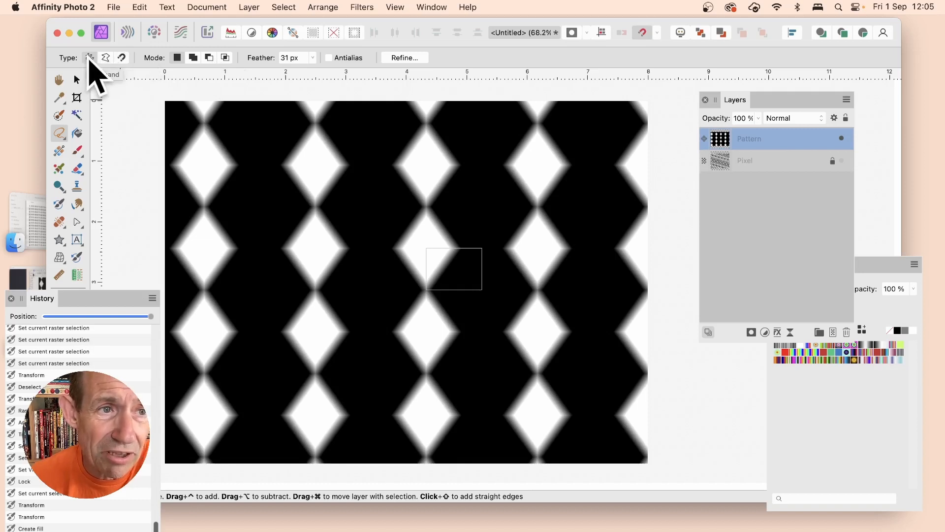
mouse_move(409, 181)
mouse_down()
mouse_move(353, 278)
mouse_move(391, 244)
mouse_move(370, 320)
mouse_move(398, 273)
mouse_move(392, 359)
mouse_move(461, 354)
mouse_move(517, 291)
mouse_up()
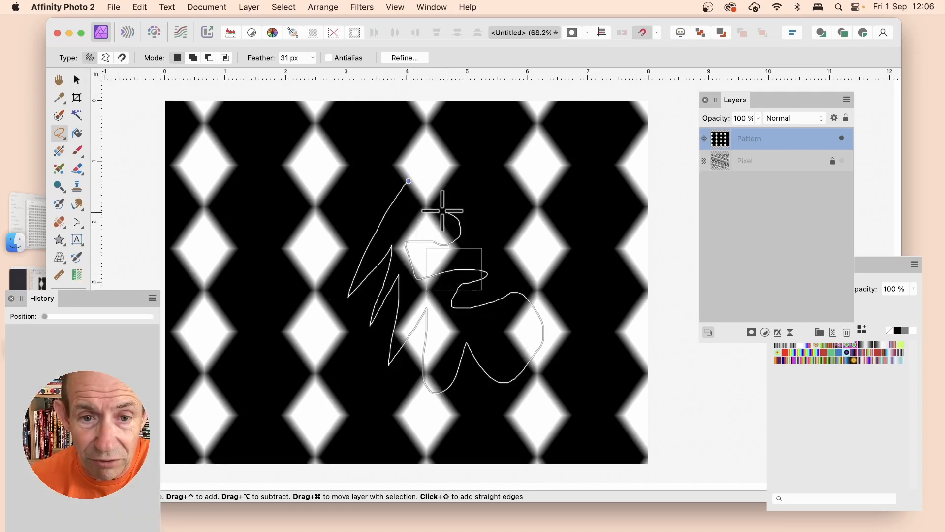
drag(403, 180, 401, 184)
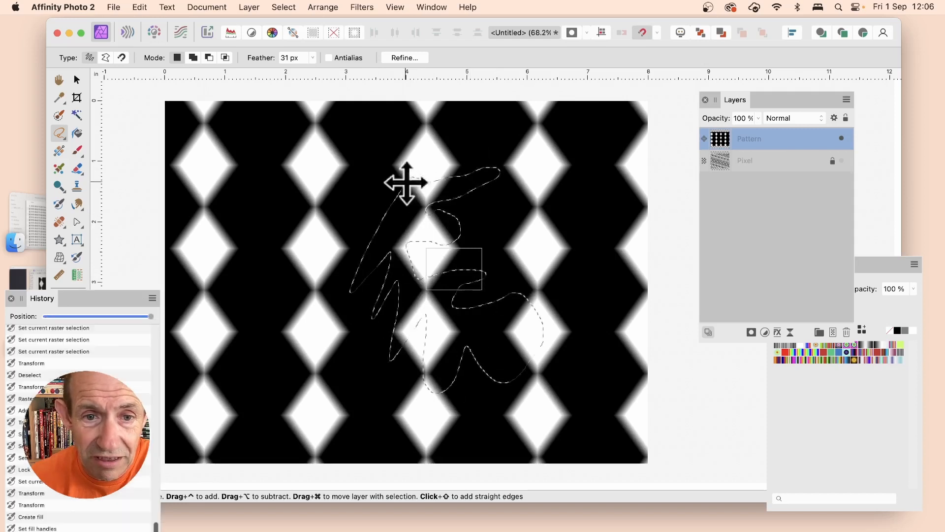
Move the freehand-selected area about 0.1 in right and 0.4 in up, deselect, and rotate the pattern tile about 60° clockwise, enlarged to about 1.6 × 1.2 in.
click(76, 80)
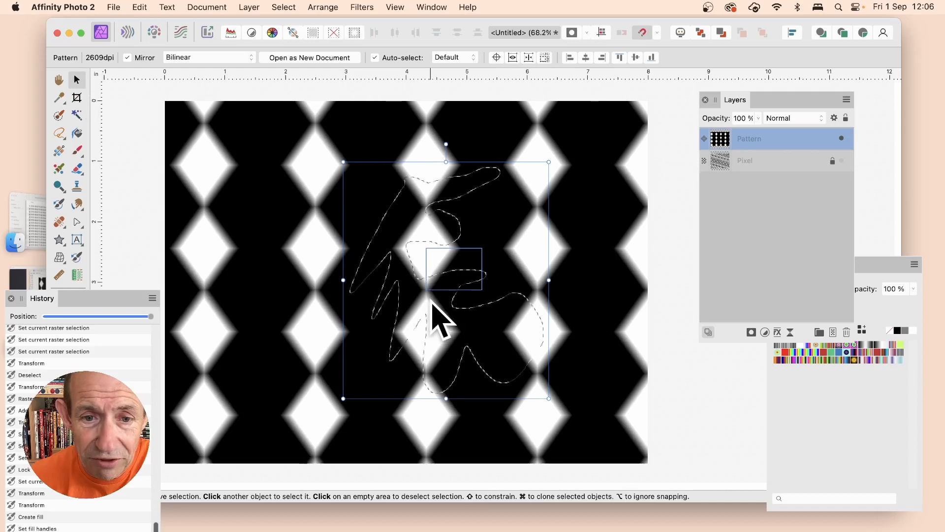
drag(431, 301, 440, 274)
click(284, 7)
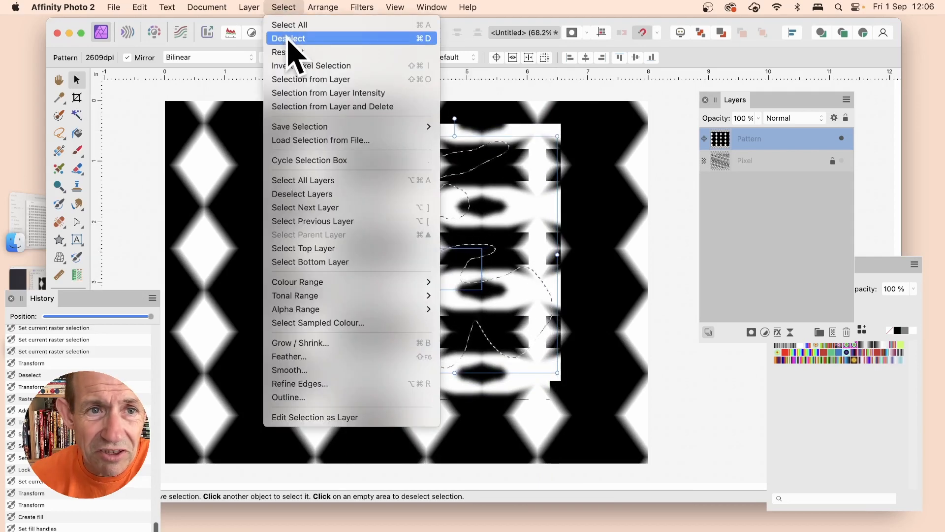
click(290, 39)
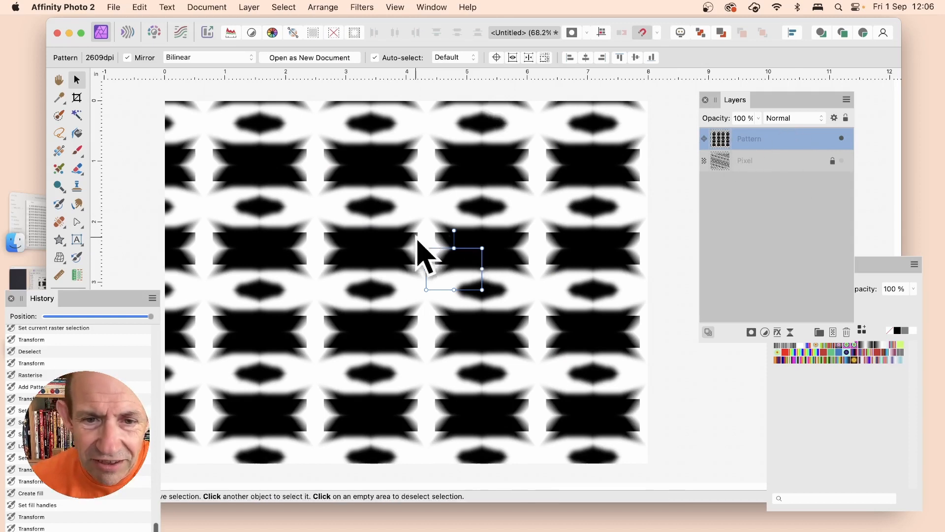
drag(426, 249, 480, 227)
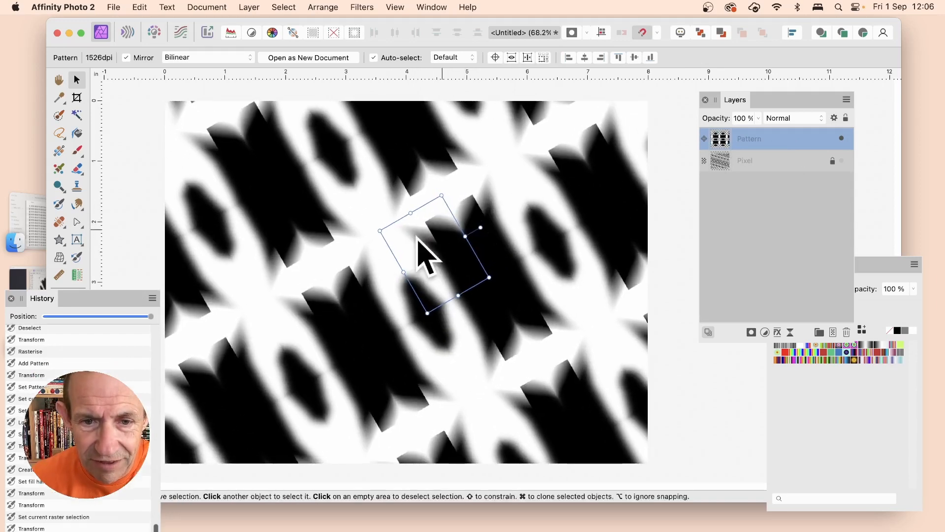
Add an outer shadow effect with a radius of 4.4 px to the pattern layer.
click(778, 333)
click(574, 288)
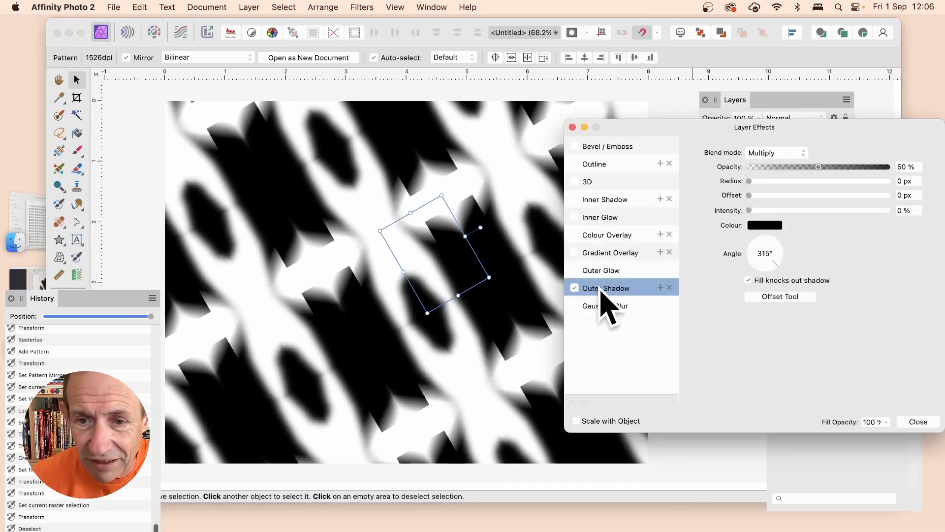
drag(745, 183, 798, 185)
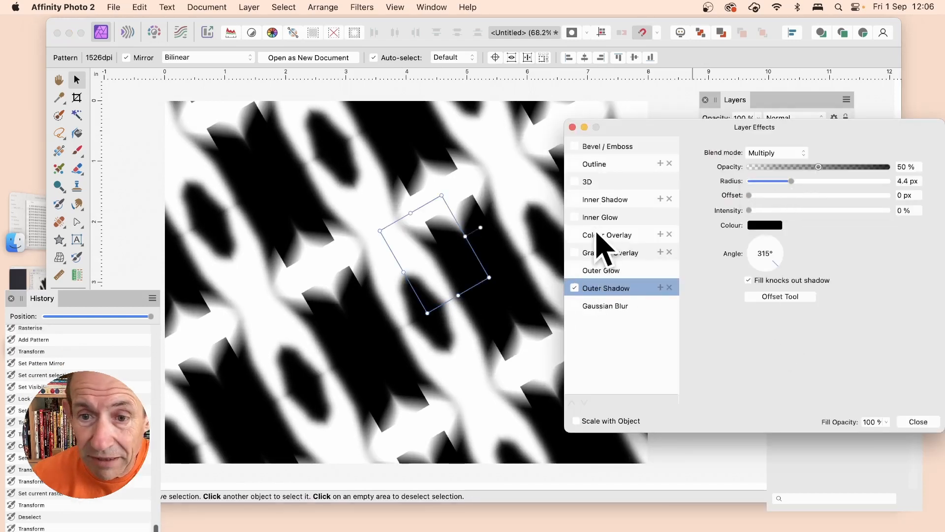
Add a colour overlay effect to the pattern layer in orange (RGB 237, 83, 0).
click(574, 235)
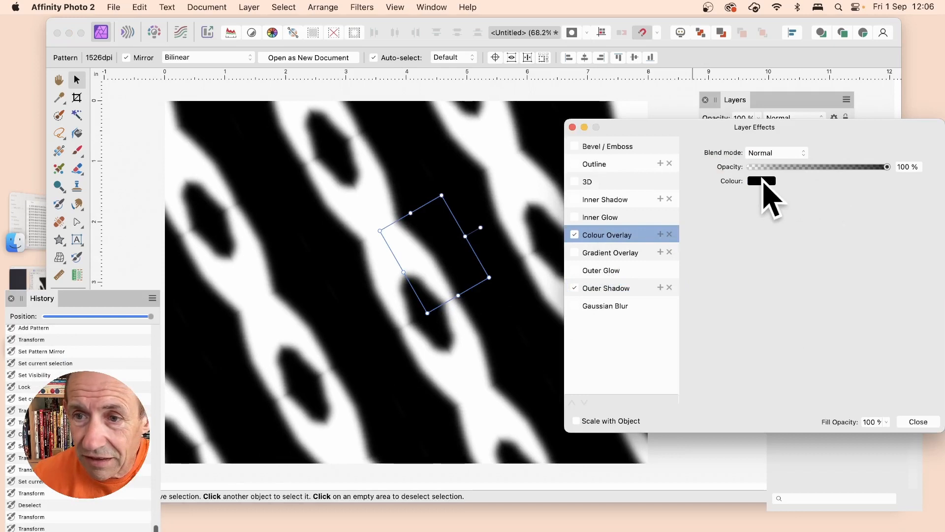
click(763, 181)
drag(773, 290, 765, 318)
click(913, 421)
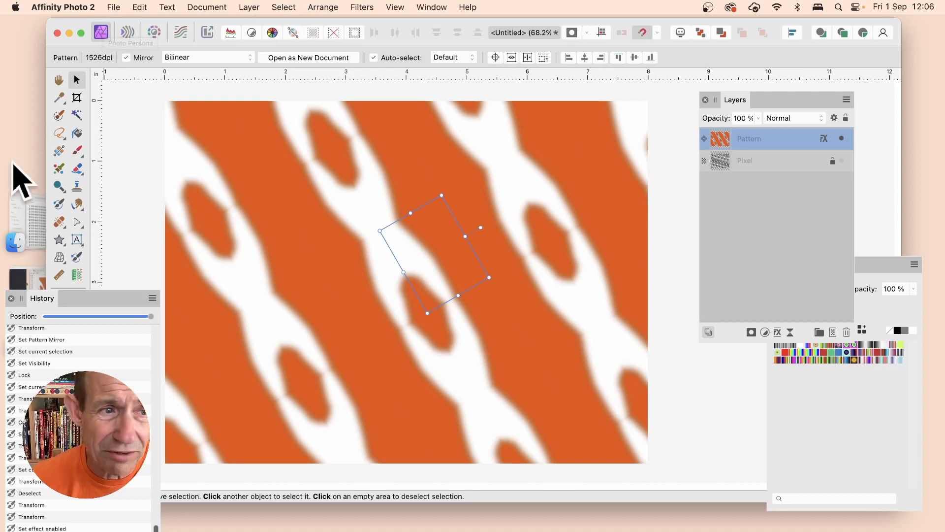
Draw an irregular freehand selection about 2.5 in wide and 3 in high around the pattern tile, and invert the pixel selection.
drag(62, 139, 131, 187)
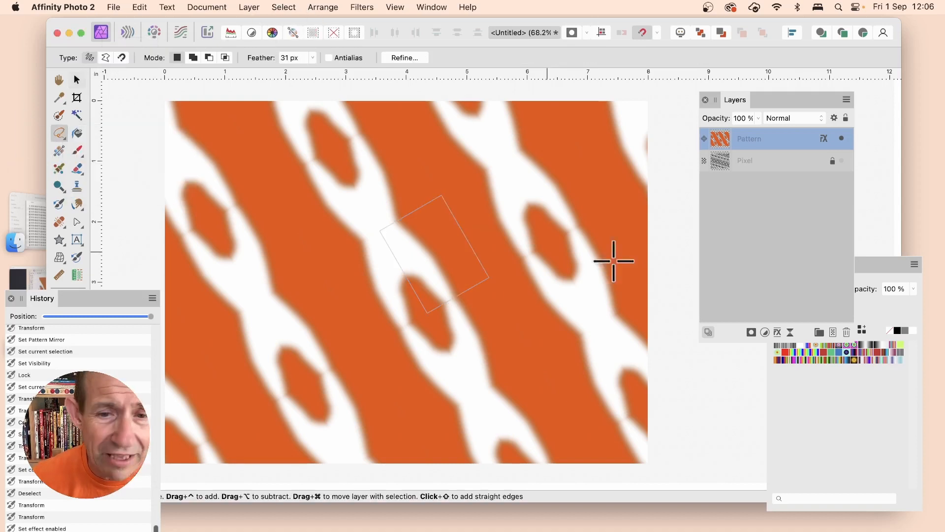
drag(380, 185, 387, 280)
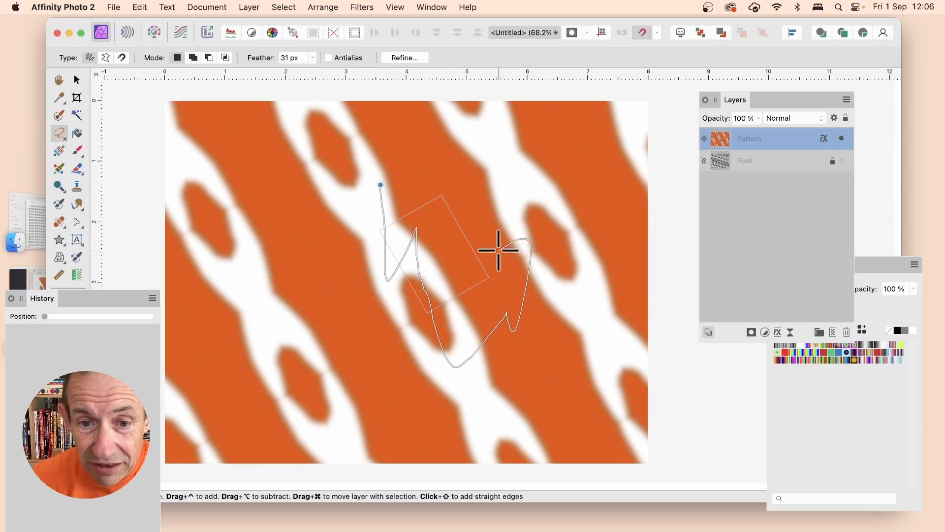
drag(392, 181, 390, 183)
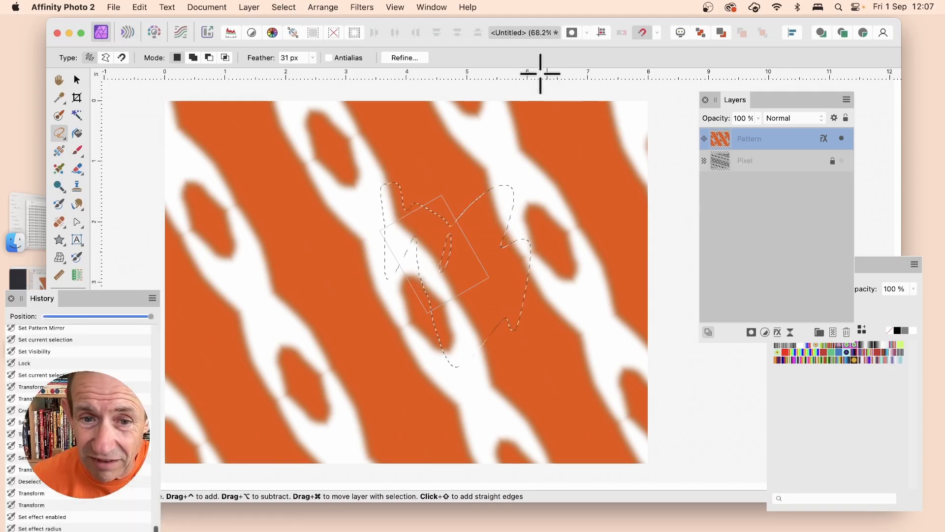
click(284, 7)
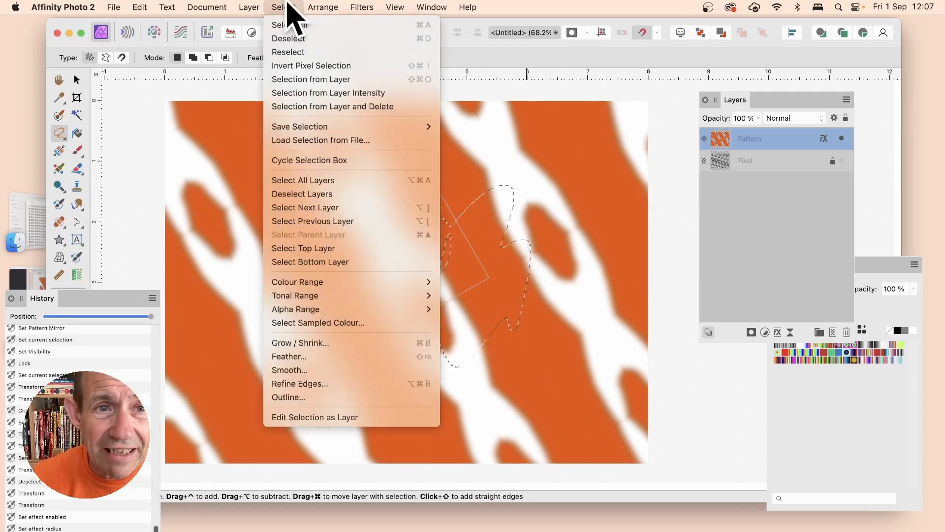
click(294, 67)
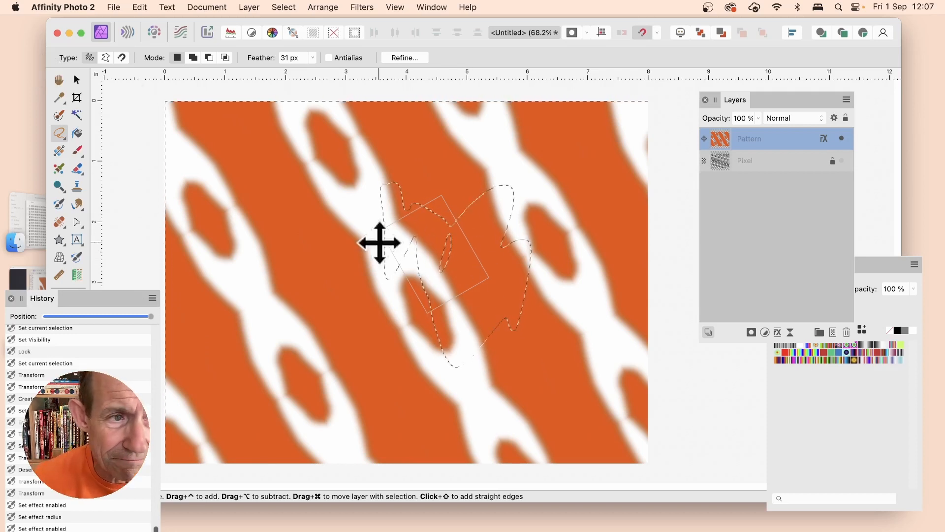
Move the inverted selection's content about 0.4 in up, rotate it about 15° clockwise, and deselect.
click(77, 80)
drag(492, 278, 490, 245)
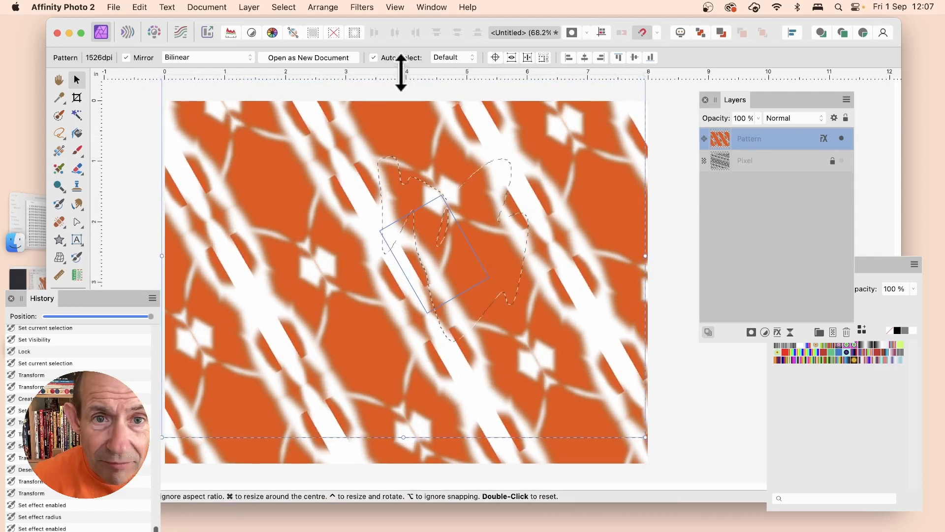
scroll(445, 162, up, 3)
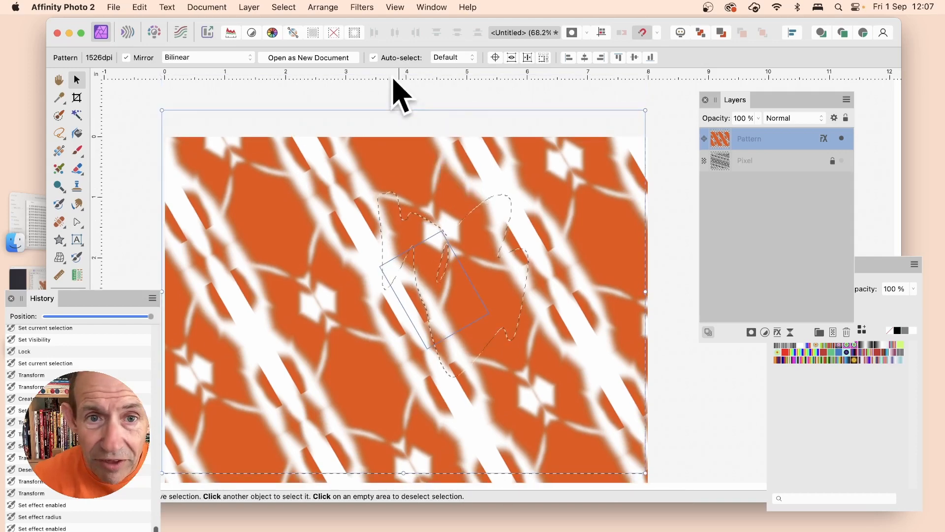
drag(397, 93, 326, 109)
drag(269, 119, 442, 152)
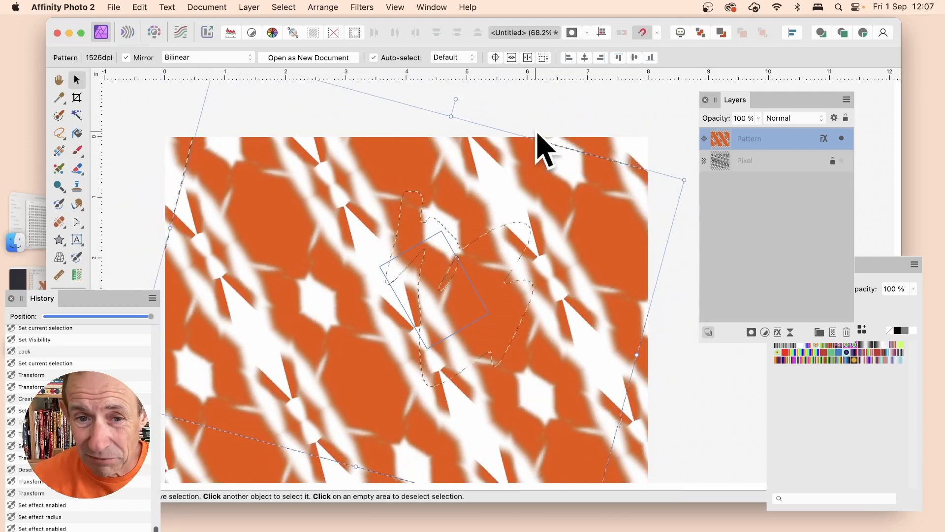
click(286, 7)
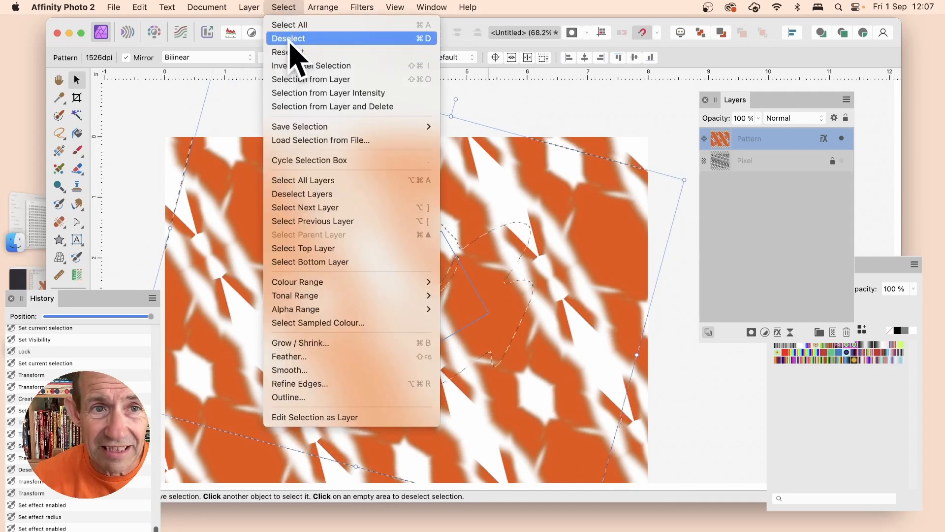
click(289, 39)
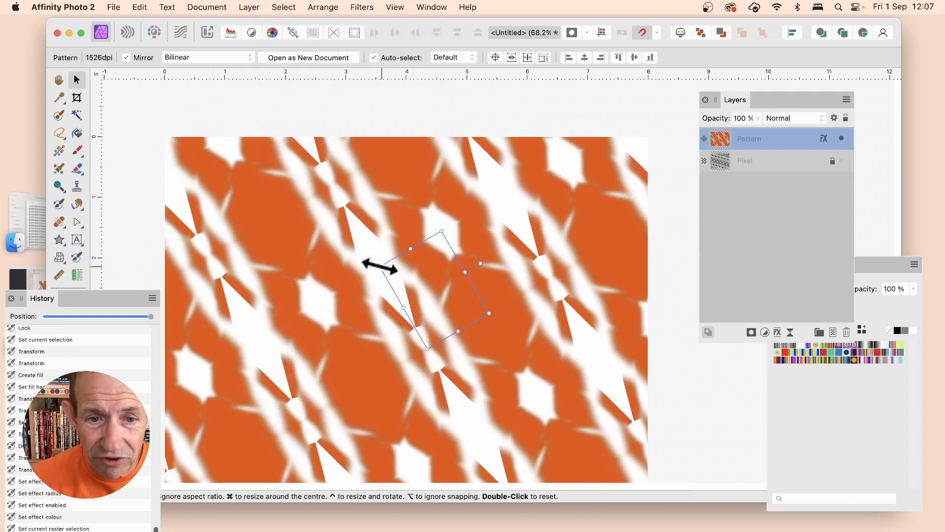
Shrink the pattern tile to about 1.1 × 0.9 in and duplicate the layer, offset about 0.7 in left and 0.1 in down.
drag(379, 267, 411, 280)
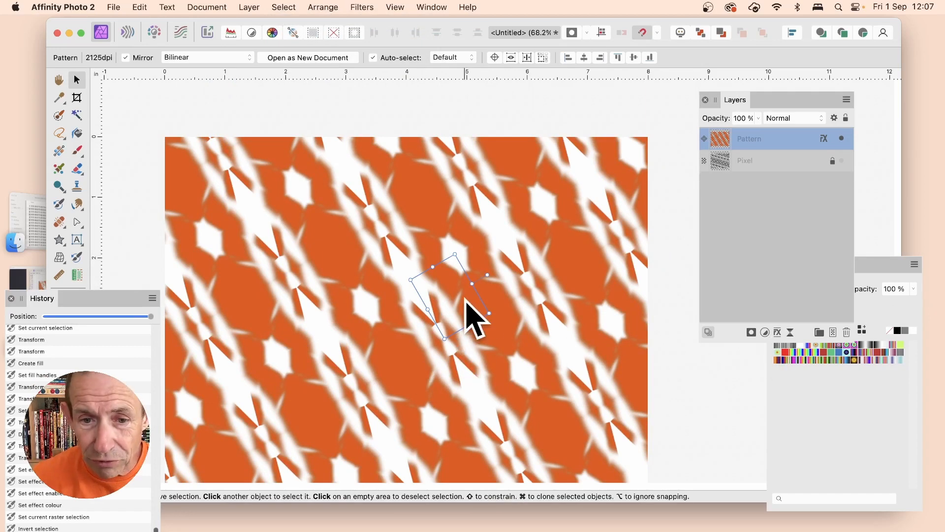
drag(466, 302, 426, 309)
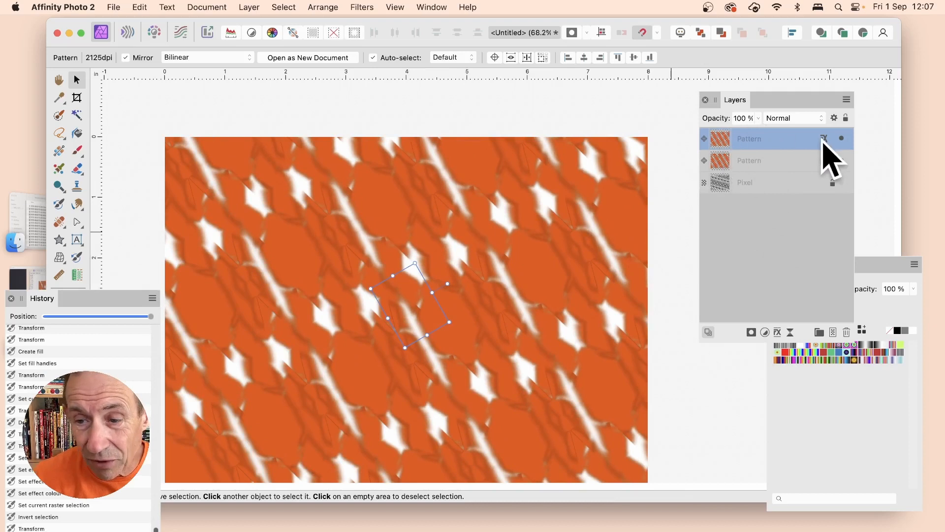
Recolour the duplicate pattern's overlay to light blue (RGB 14, 190, 255) and rotate its tile about 85° clockwise.
click(777, 332)
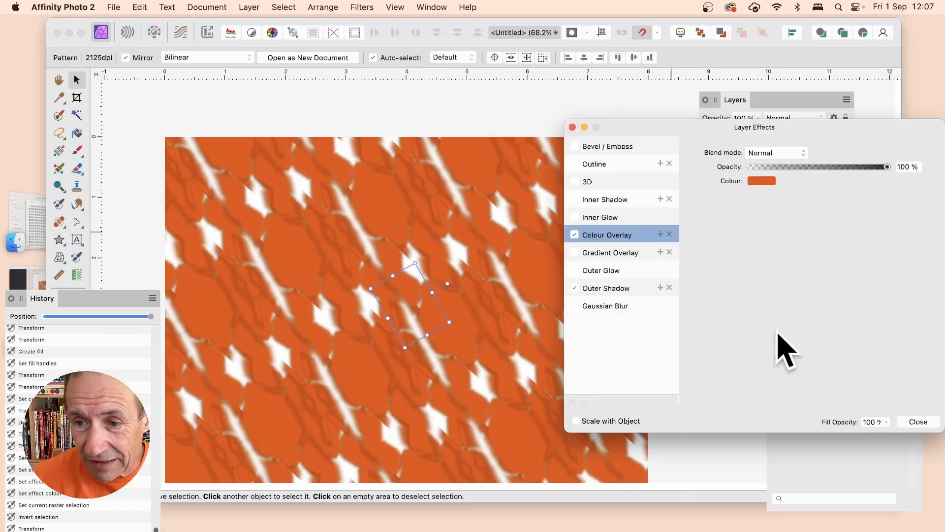
click(762, 181)
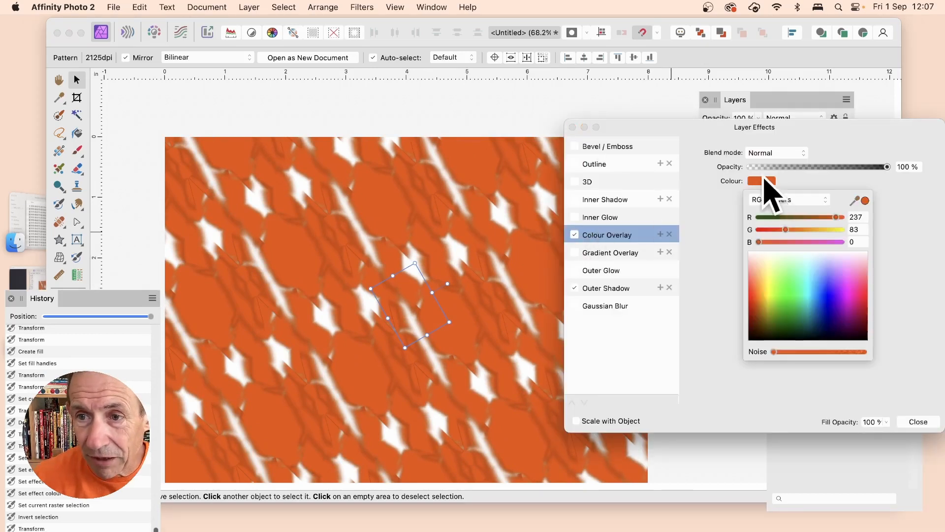
drag(802, 306, 820, 316)
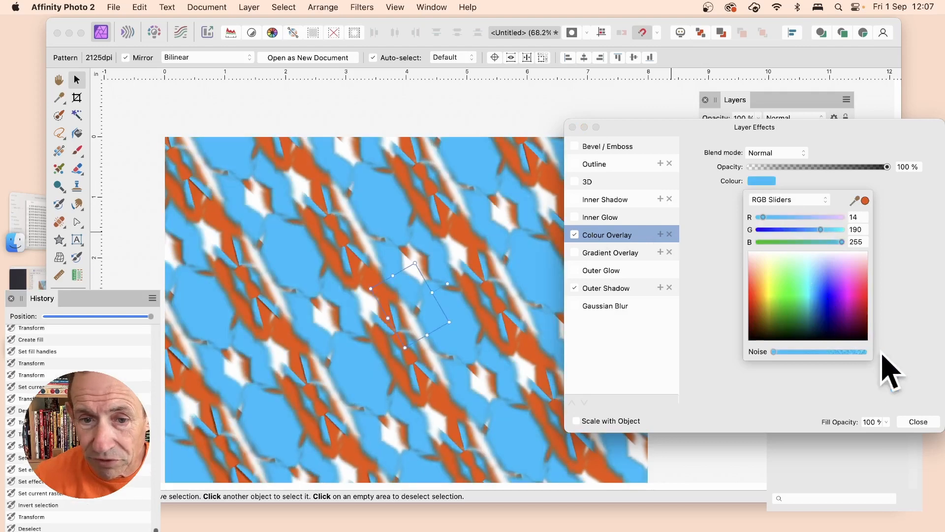
click(919, 422)
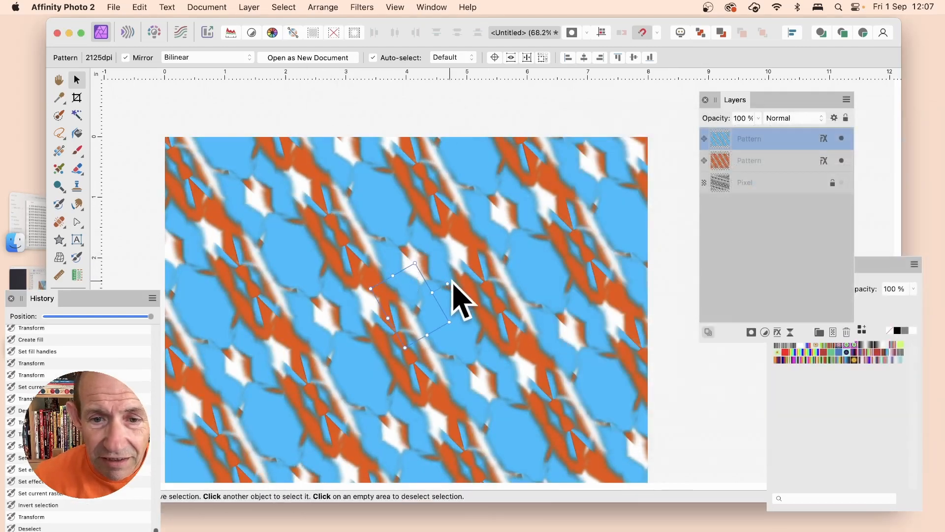
drag(449, 285, 430, 345)
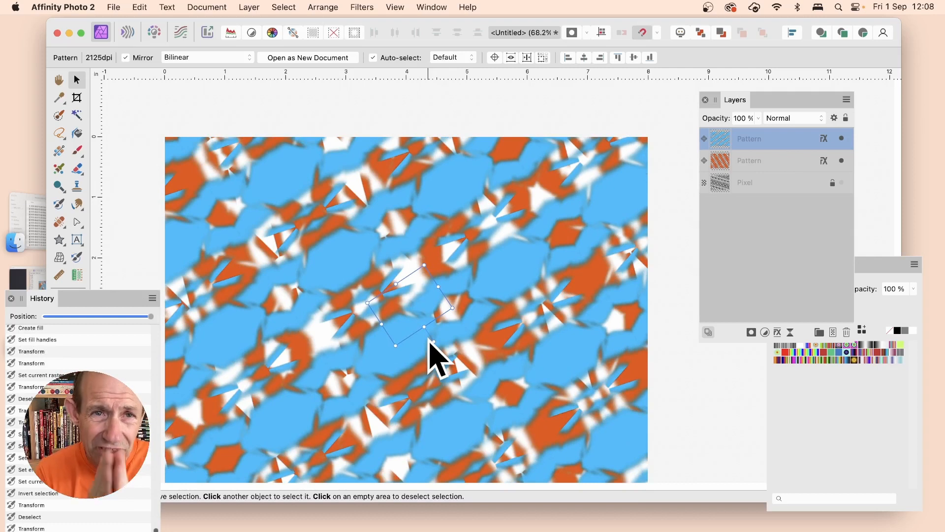
Merge the visible layers into a new pixel layer, and delete both pattern layers and the old locked pixel layer below it.
click(248, 5)
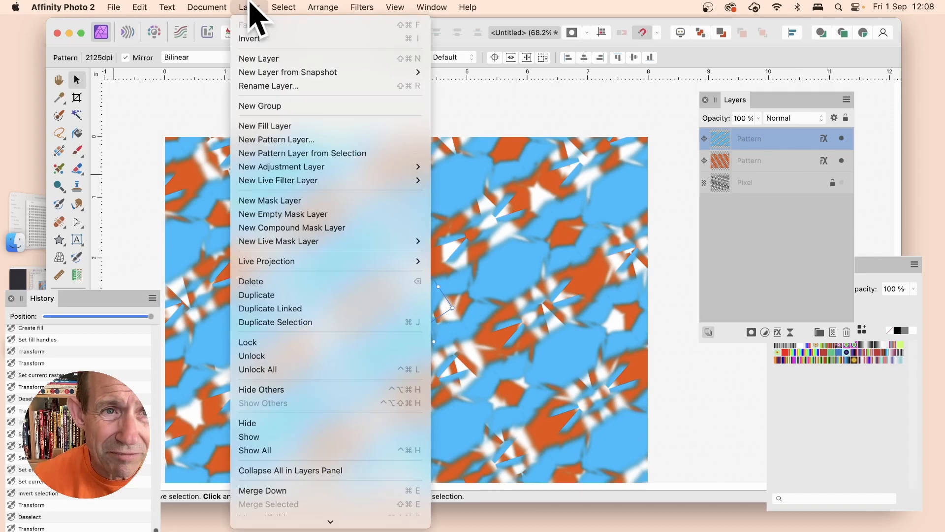
click(294, 490)
click(248, 6)
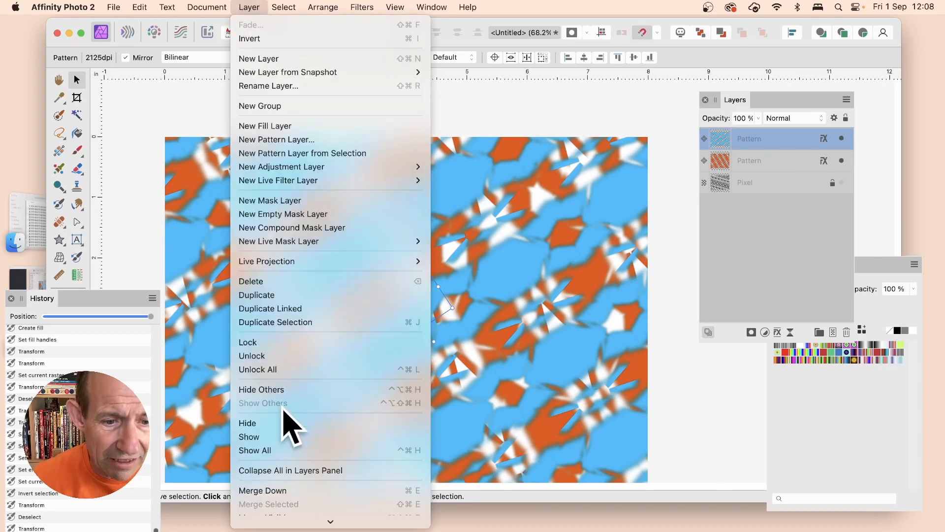
scroll(279, 507, down, 2)
click(294, 435)
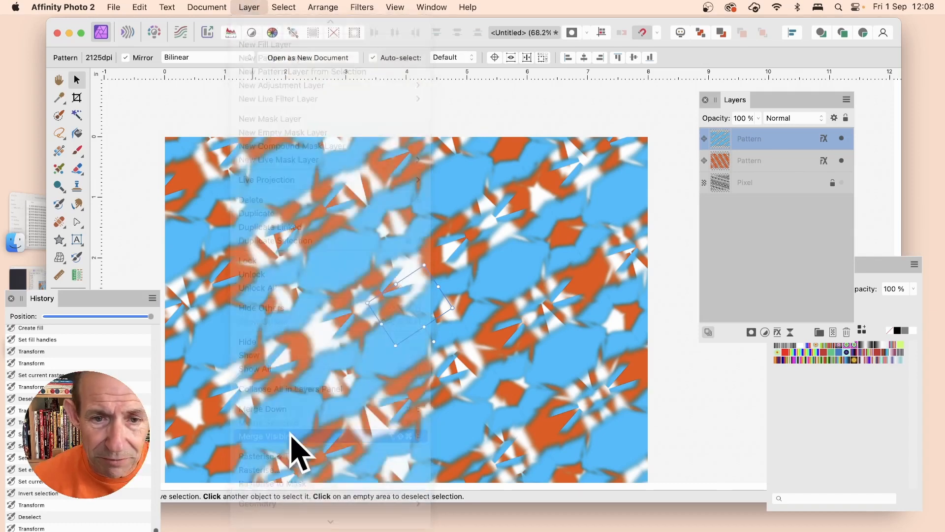
click(741, 162)
shift+click(751, 204)
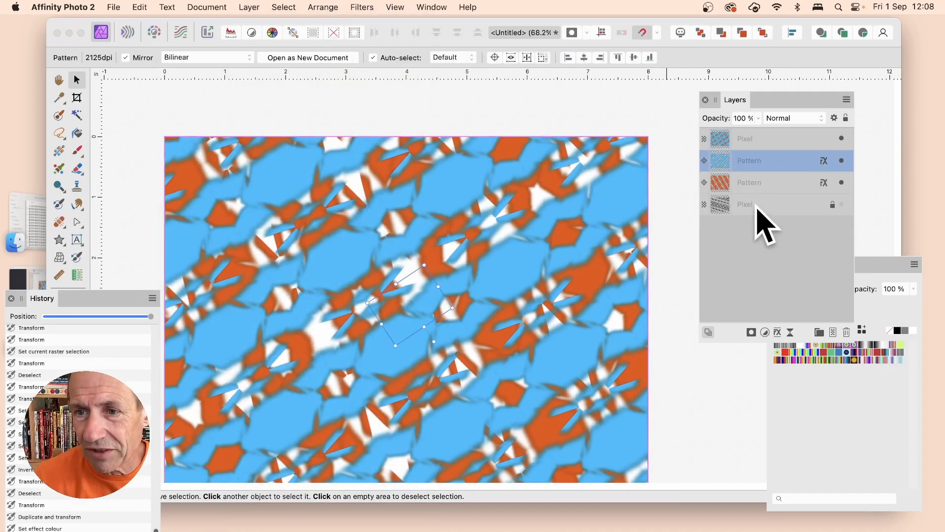
key(Delete)
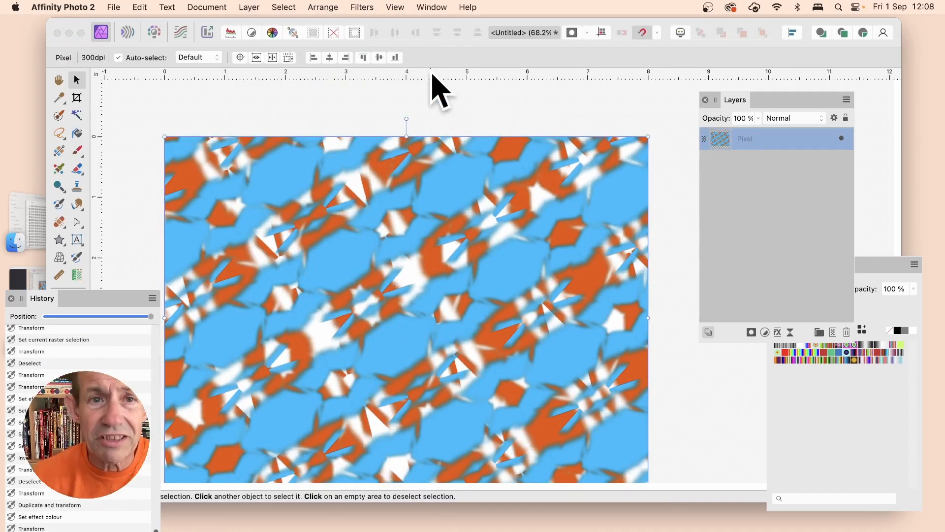
Apply a Gaussian Blur to the merged pixel layer.
click(372, 6)
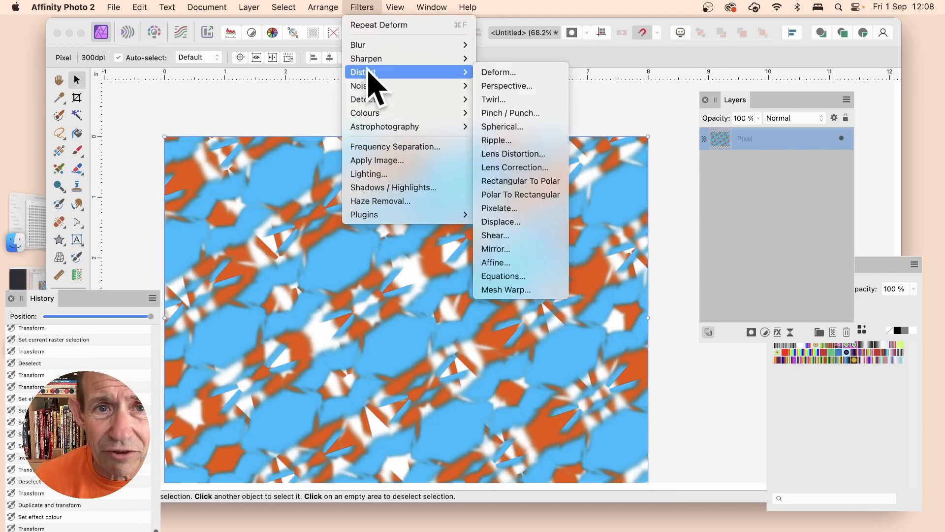
mouse_move(383, 49)
click(515, 59)
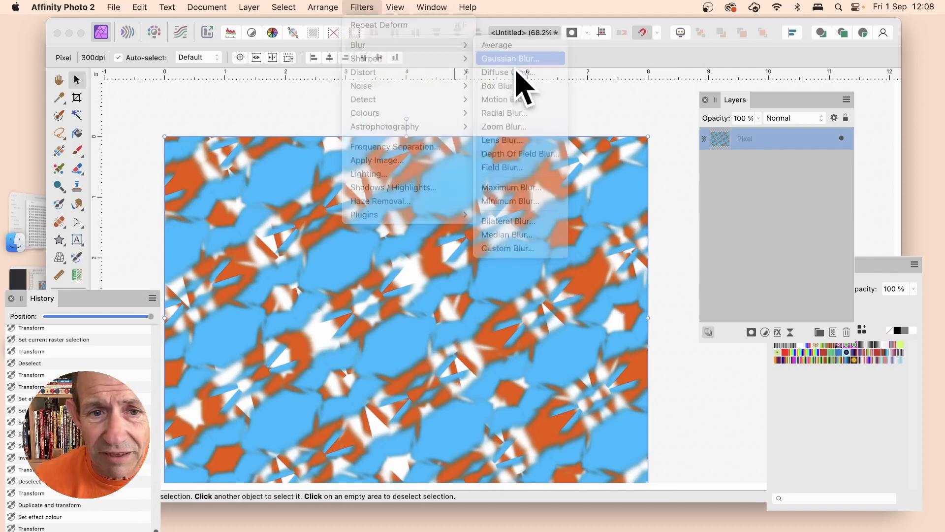
click(859, 466)
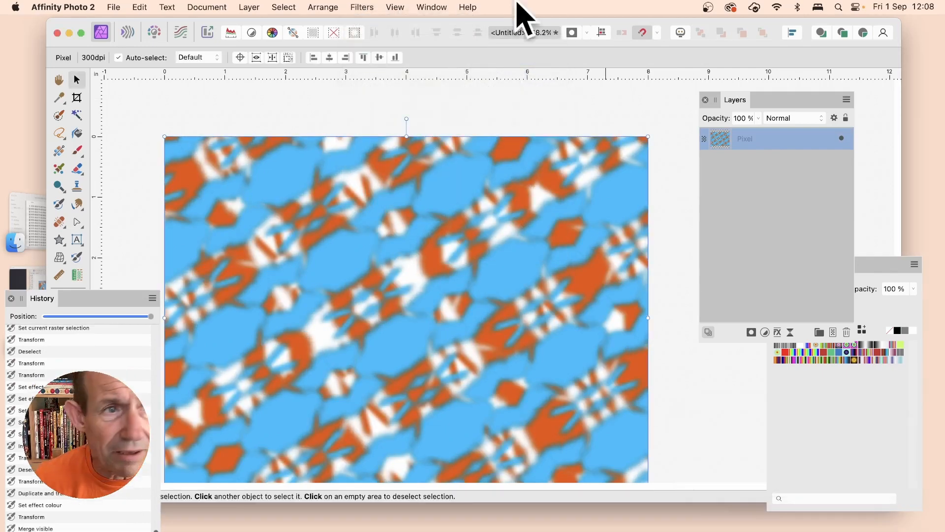
Create a new pattern layer from the blurred design, shrink its tile to about 5.3 × 3.9 in, and turn on mirroring.
click(250, 6)
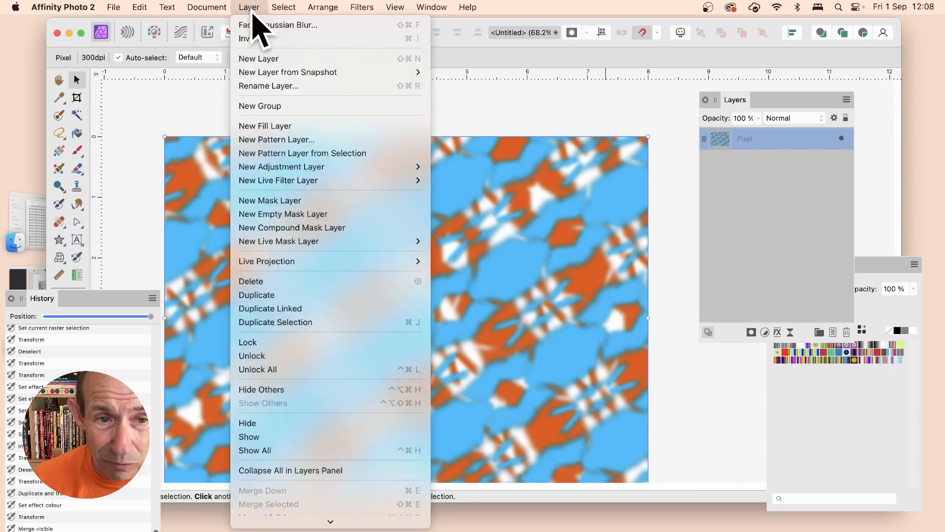
click(277, 154)
drag(163, 134, 343, 253)
click(122, 58)
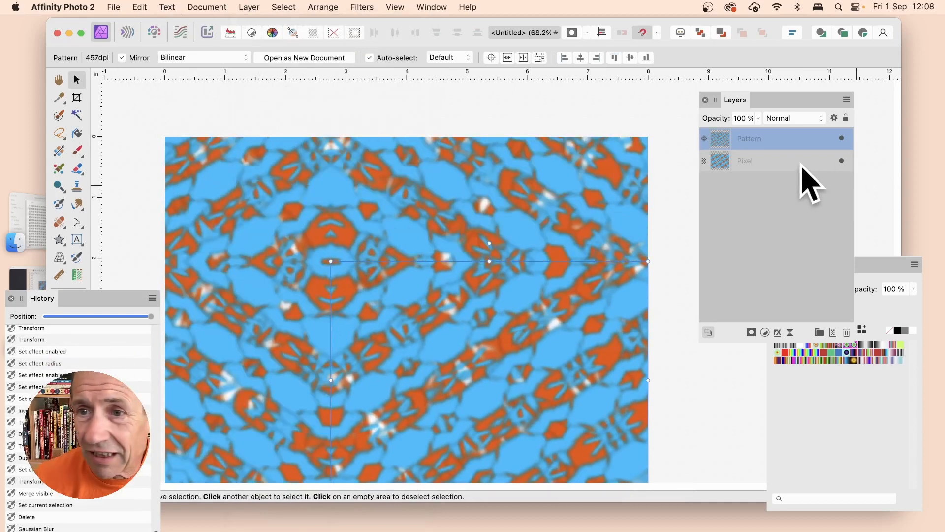
Delete the pixel layer beneath the pattern layer and shift the pattern tile slightly up and to the left.
click(786, 165)
key(Delete)
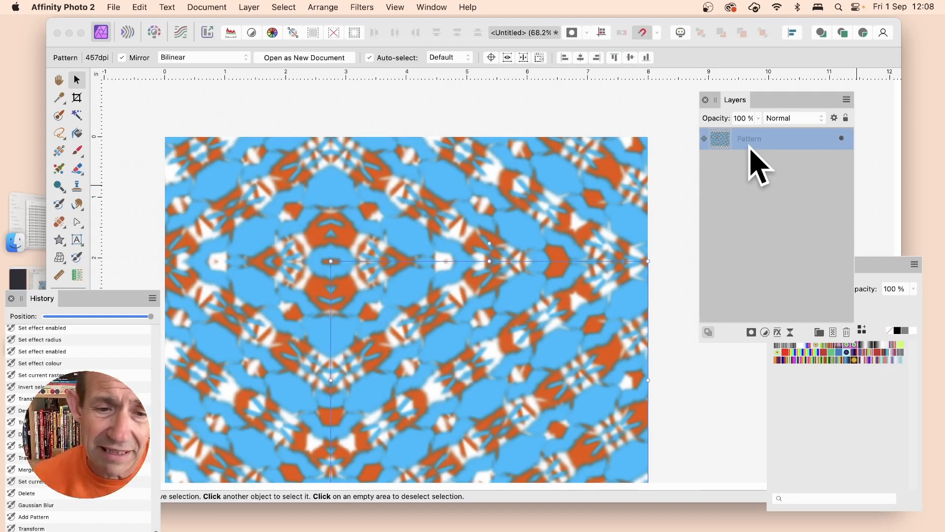
drag(418, 302, 403, 259)
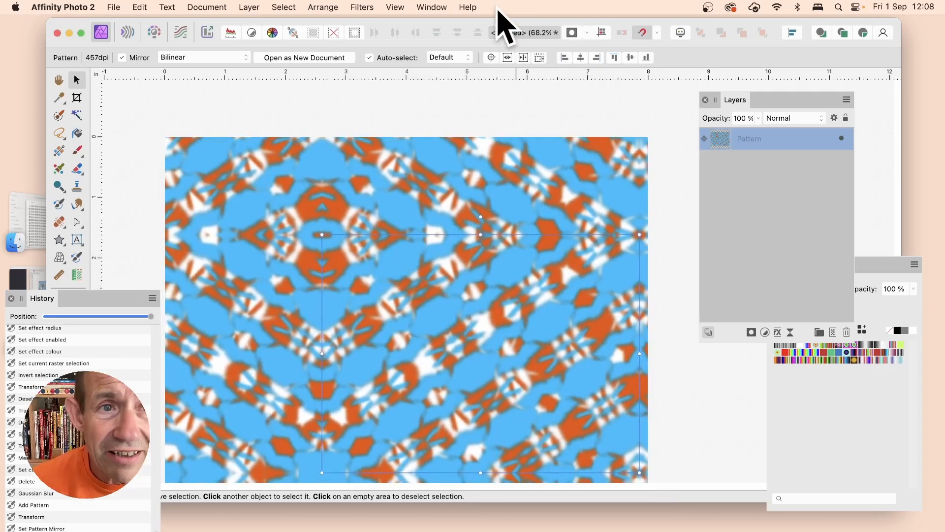
Make a selection from the pattern layer's intensity, offset the selected pixels slightly left and down, and deselect.
click(283, 8)
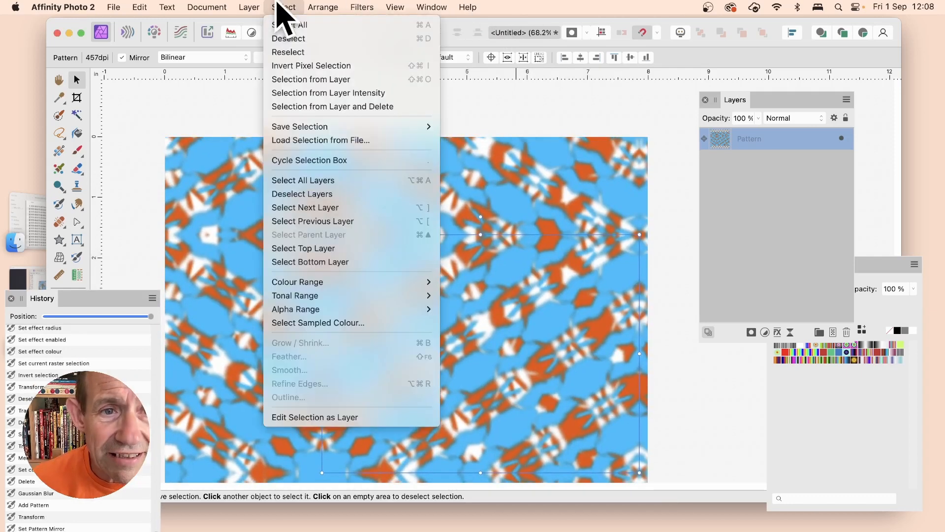
click(367, 94)
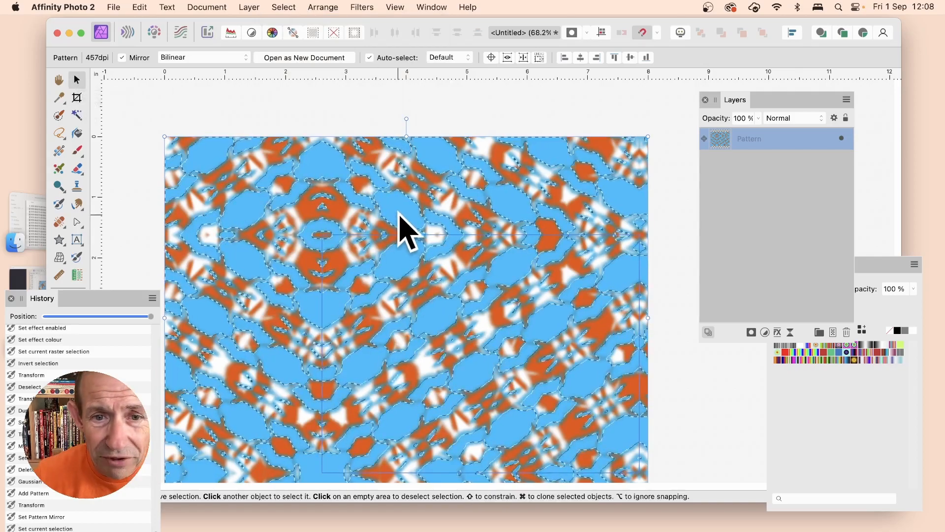
drag(400, 211, 402, 210)
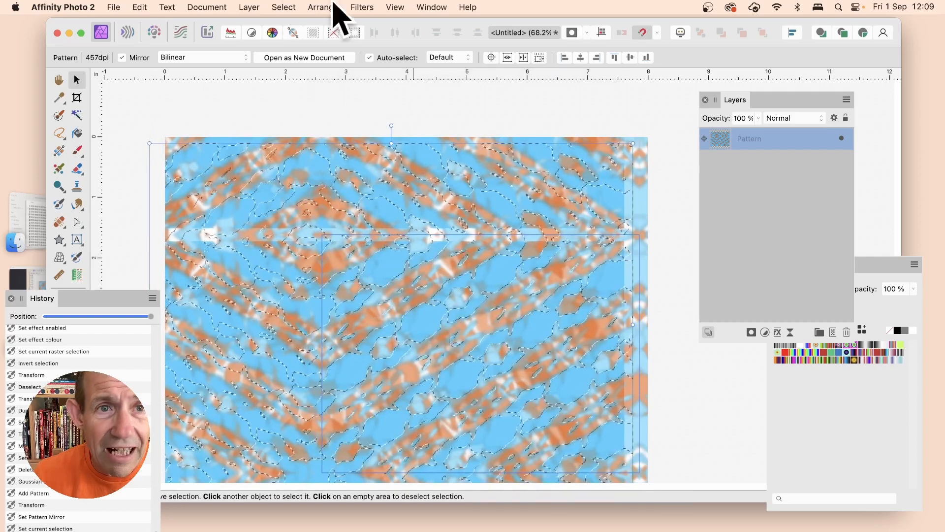
click(284, 7)
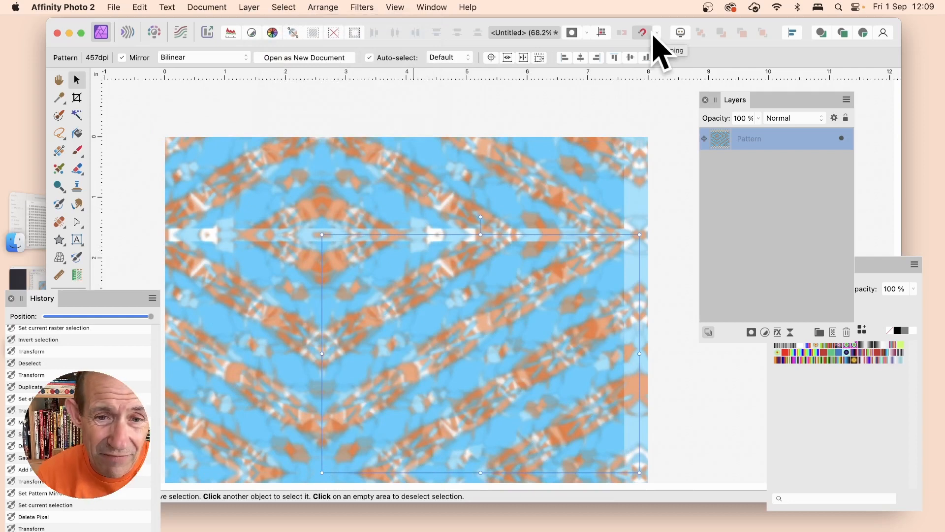
Apply the Mirror distort filter with 3 mirrors to the pattern, and reposition and shrink its tile to about 3.9 × 2.9 in.
click(358, 8)
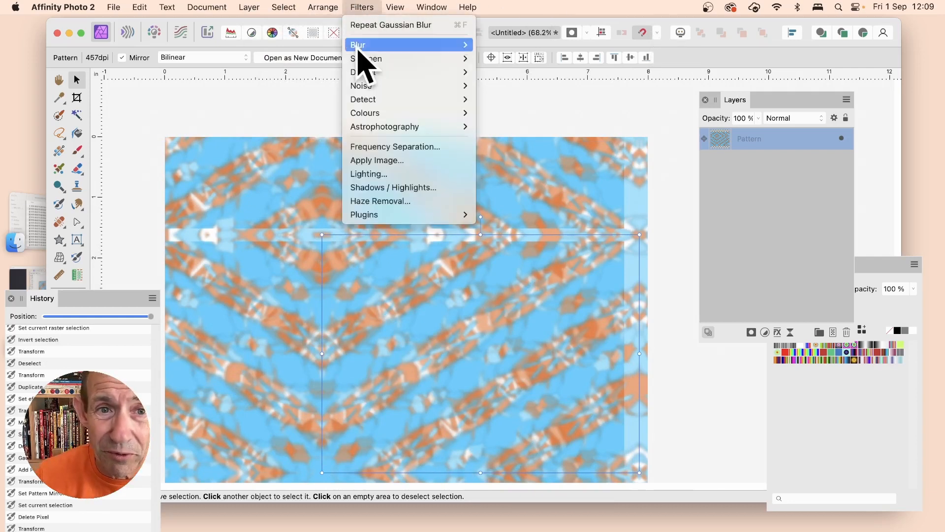
mouse_move(363, 77)
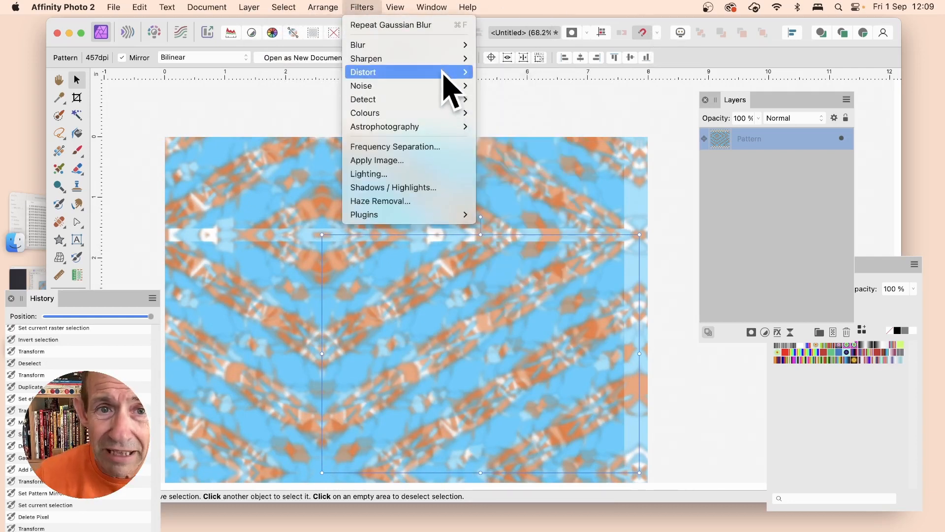
click(507, 249)
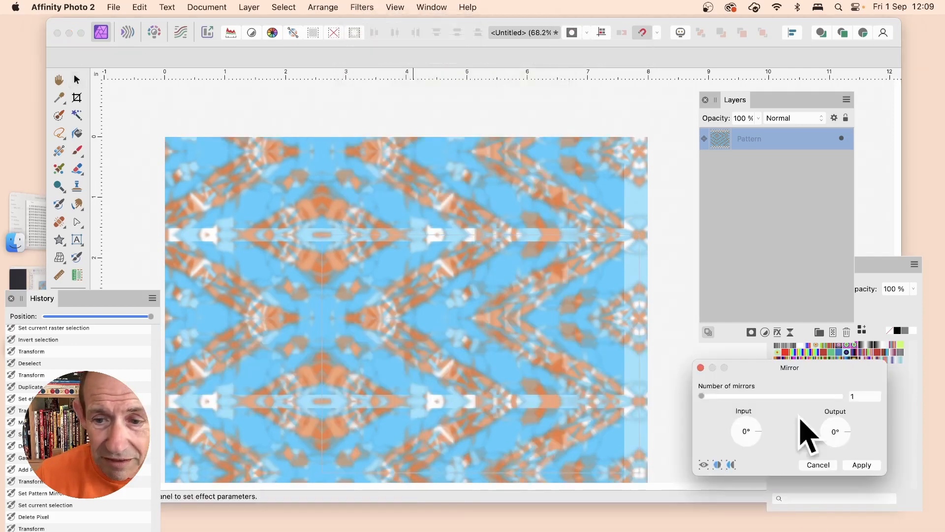
click(715, 396)
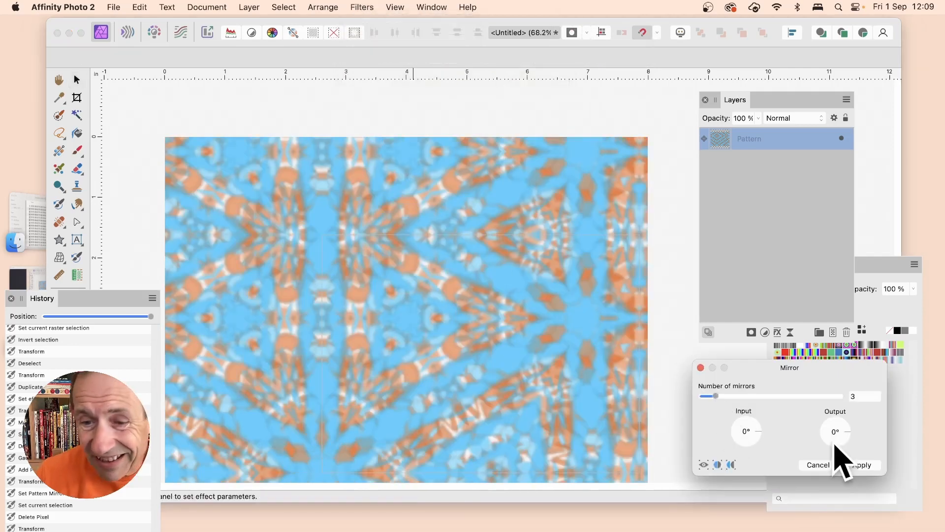
click(861, 465)
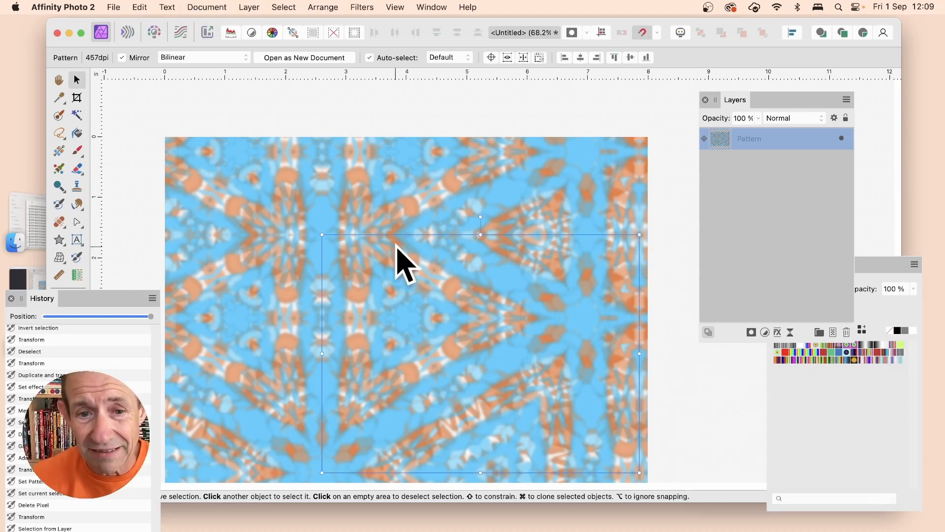
drag(394, 247, 355, 205)
drag(282, 195, 362, 255)
Make a new elliptical selection about 2.6 × 2.9 in inside the pattern tile and repeat the Mirror filter on it.
click(60, 133)
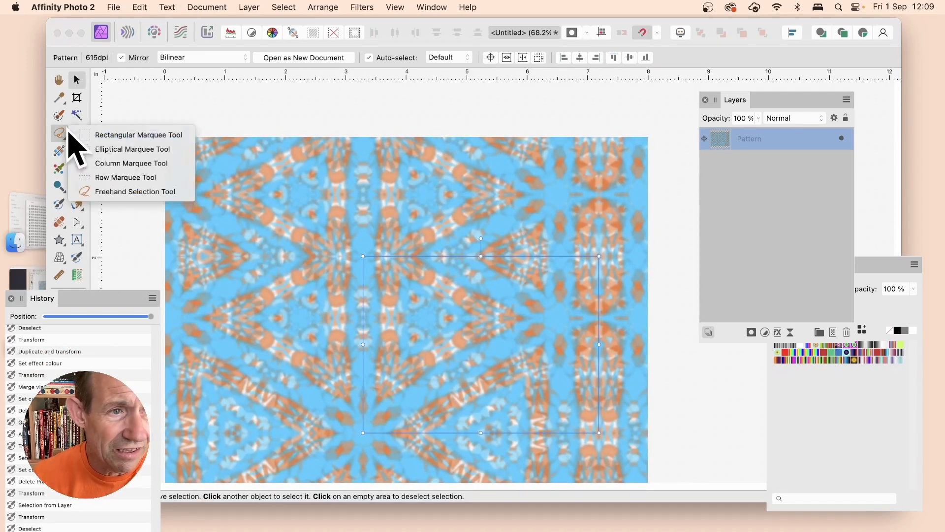
click(144, 149)
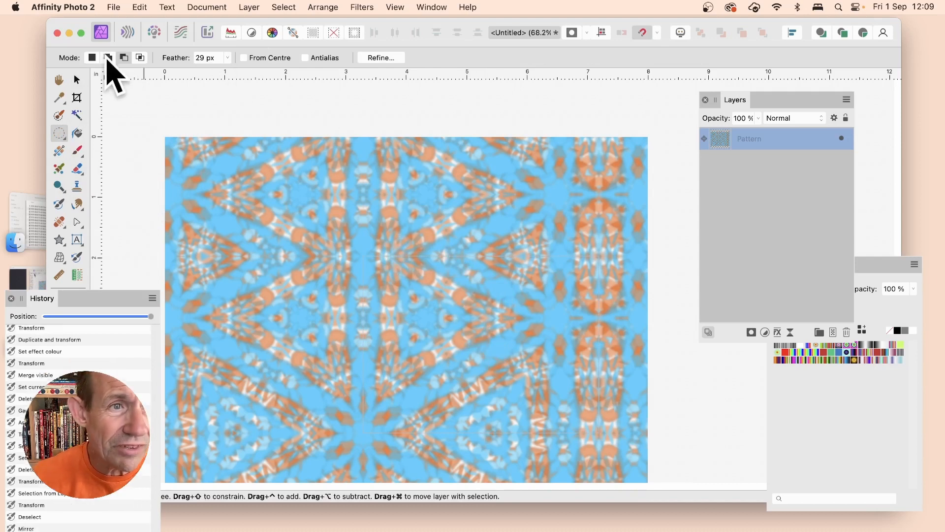
click(91, 58)
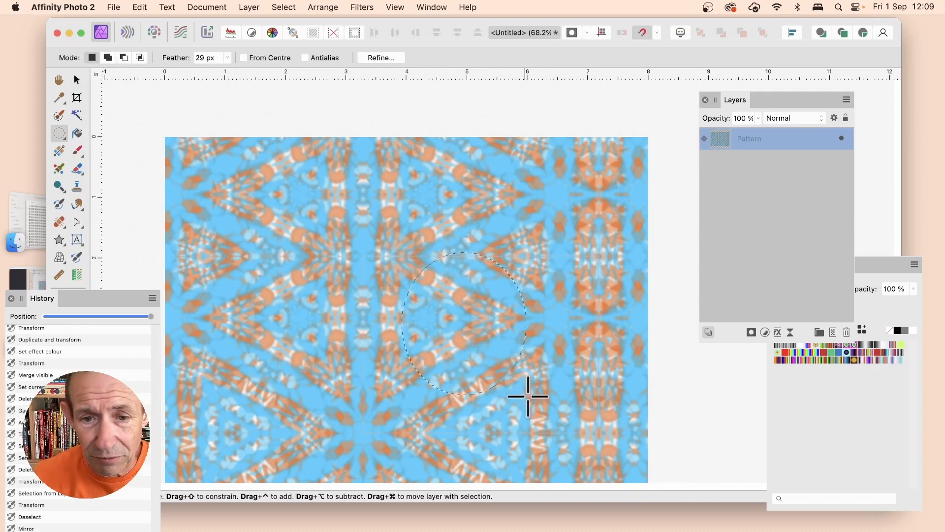
drag(559, 421, 562, 424)
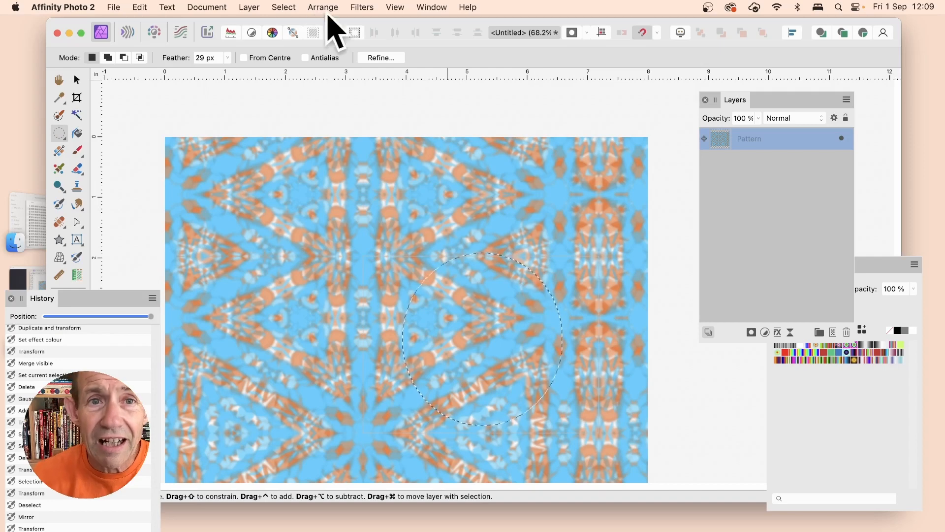
click(362, 7)
click(369, 26)
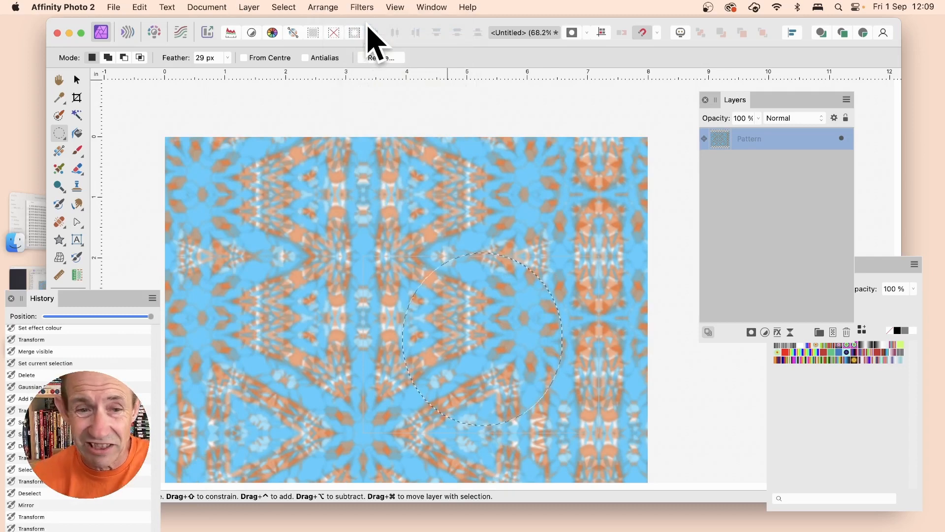
Shrink the selected circle's contents and centre them in the gap to leave a white ring, and deselect.
click(76, 80)
drag(512, 313, 478, 273)
drag(531, 388, 507, 362)
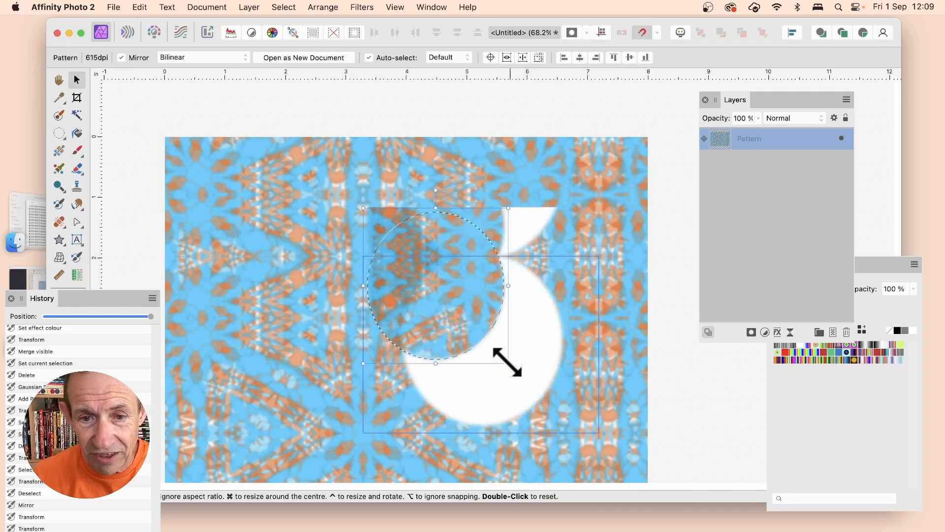
drag(450, 315, 498, 369)
click(290, 7)
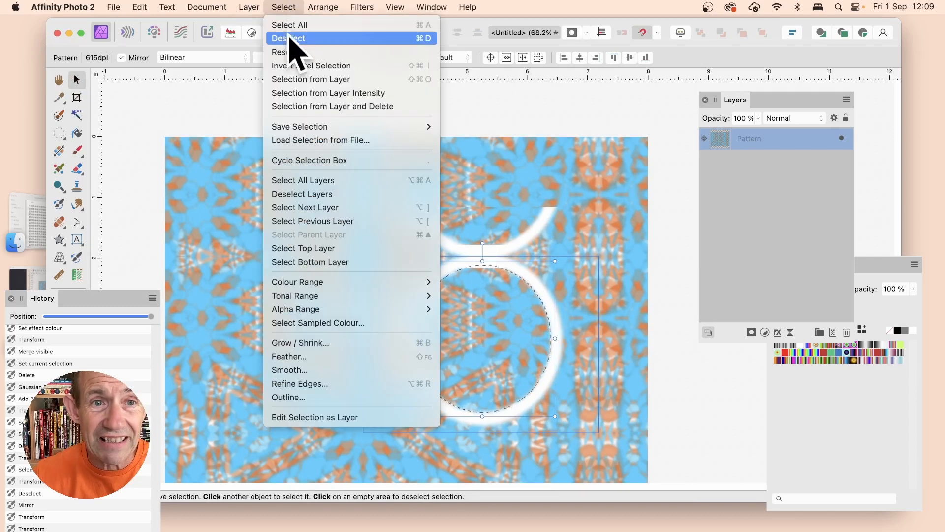
click(291, 40)
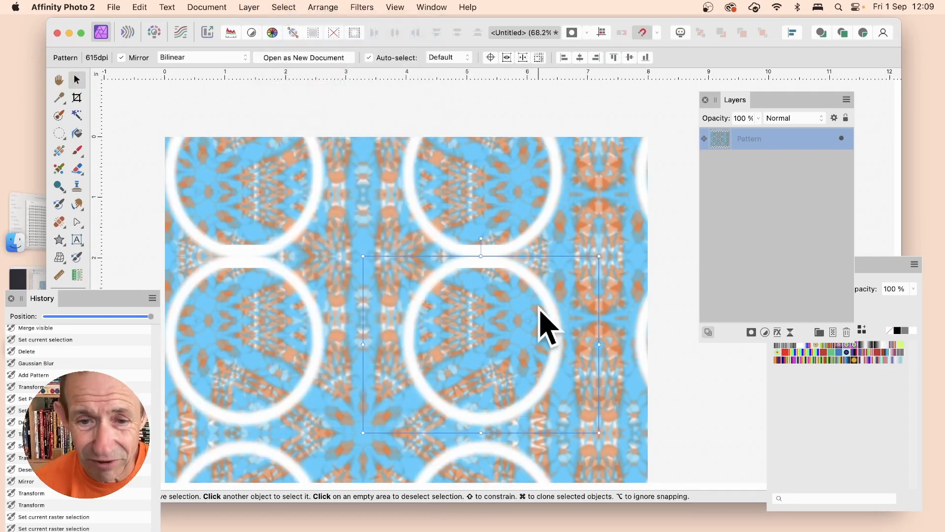
Select an ellipse about 1.3 × 1.4 in inside the ring, shrink its contents slightly to leave an inner white ring, and deselect.
click(59, 133)
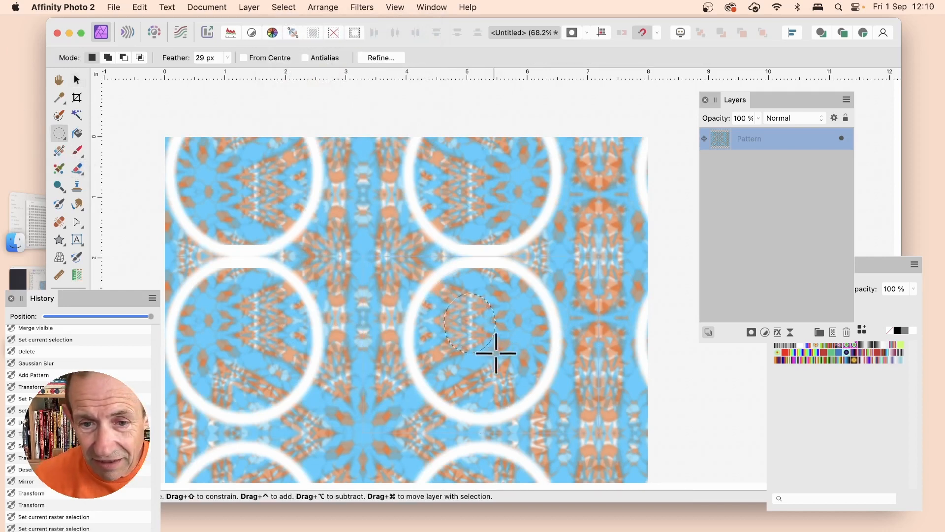
drag(523, 378, 524, 379)
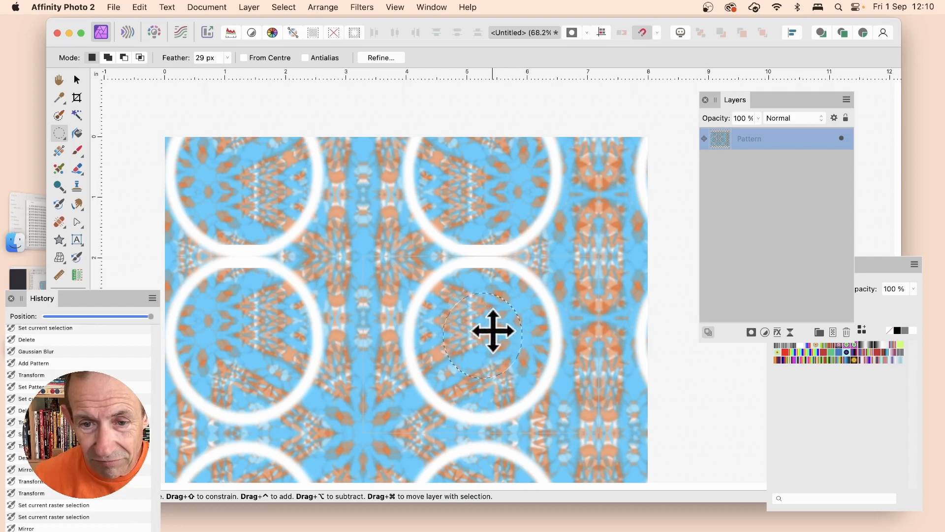
click(77, 80)
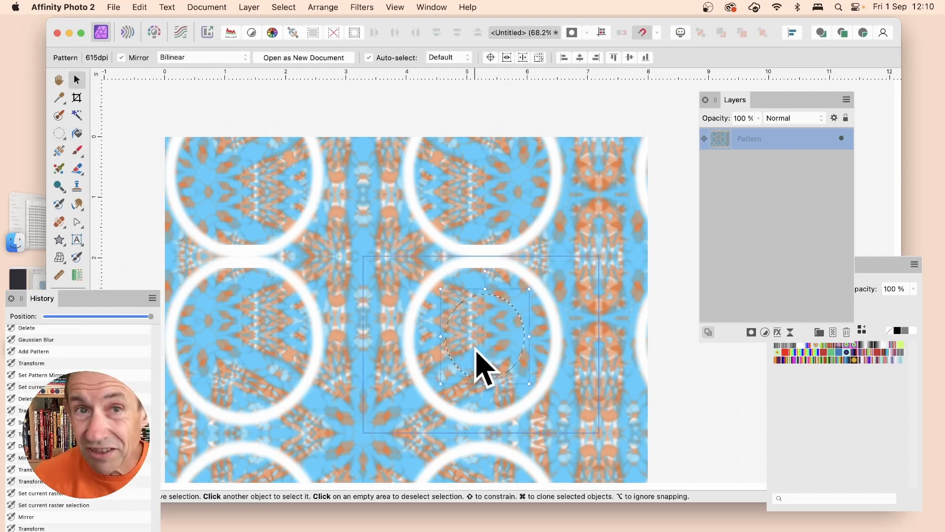
mouse_move(475, 339)
mouse_down()
mouse_move(468, 318)
mouse_move(481, 336)
mouse_up()
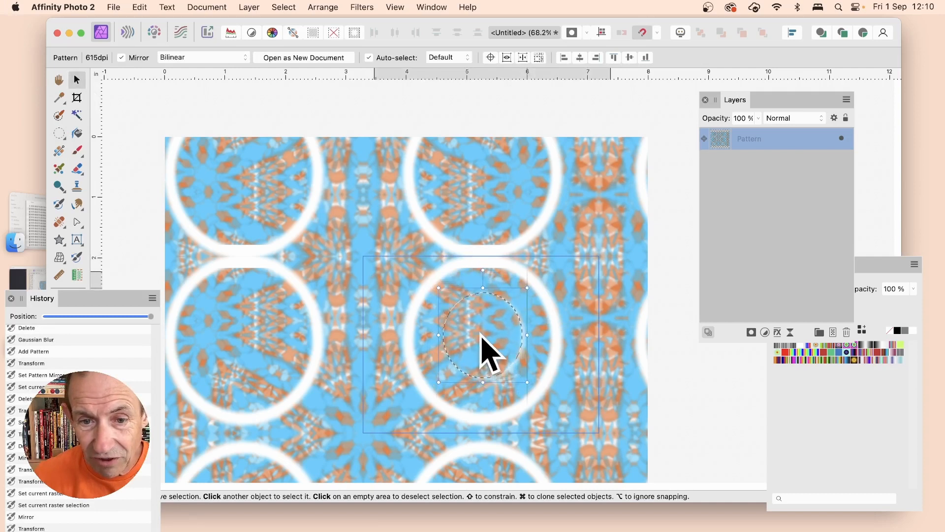
drag(439, 287, 445, 300)
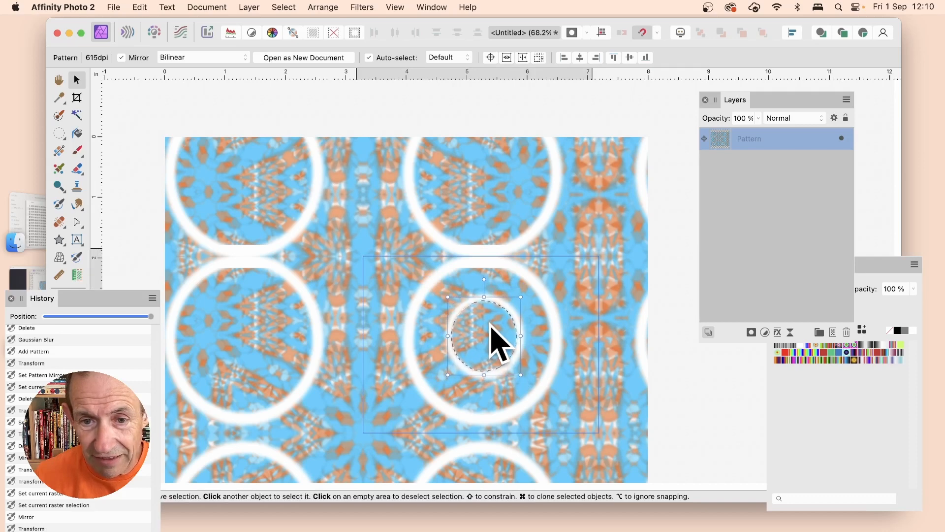
click(249, 8)
mouse_move(283, 7)
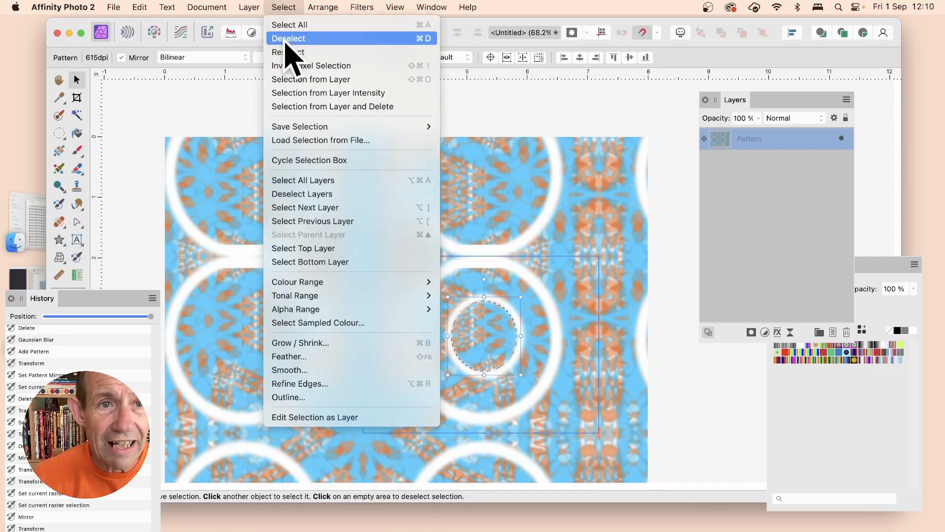
click(287, 39)
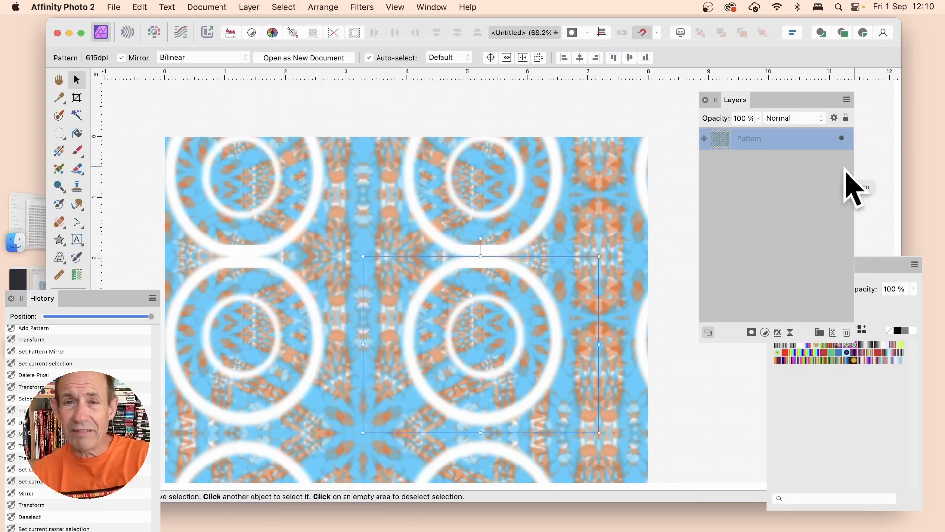
Add a 3D layer effect to the pattern layer and adjust its radius and lighting for a raised relief.
click(778, 333)
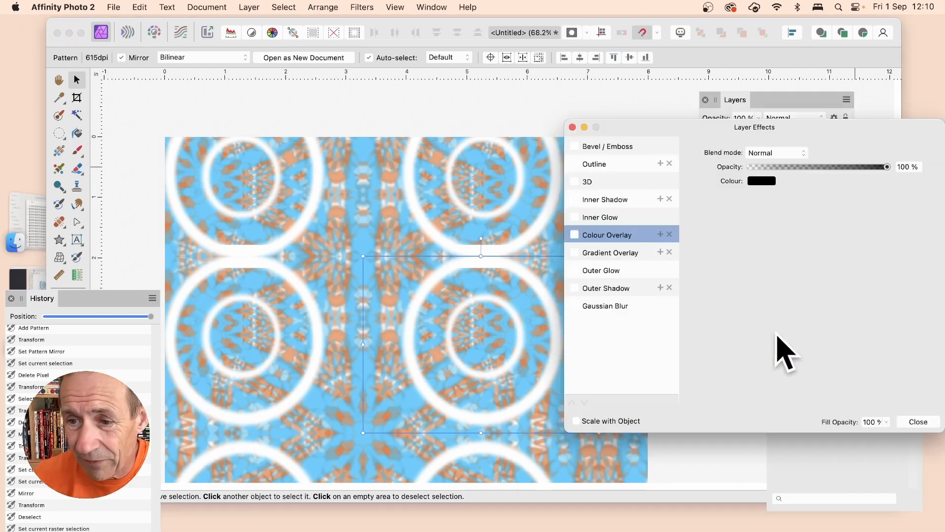
click(575, 183)
drag(823, 152, 850, 153)
drag(777, 316, 792, 315)
Add an Outer Shadow effect with increased radius and intensity, and shrink the pattern tile to about 2.3 × 1.7 in.
click(576, 293)
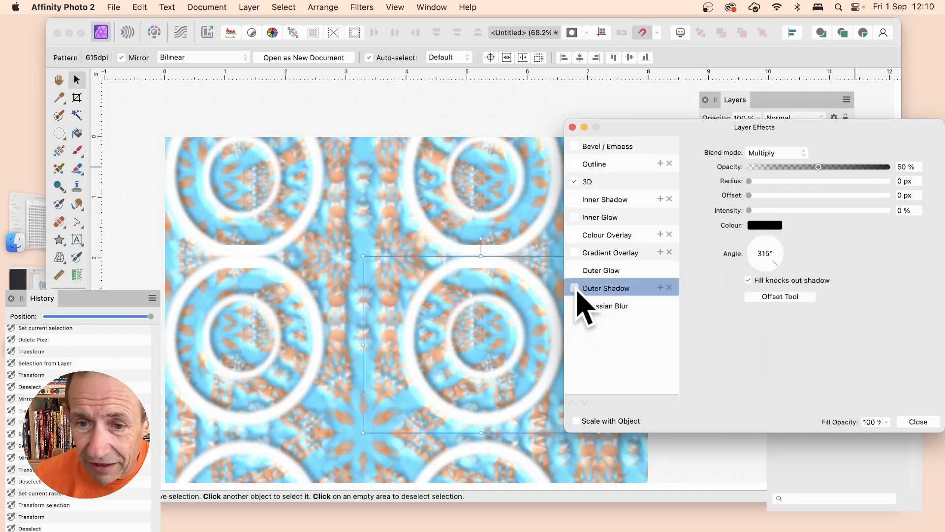
click(575, 288)
drag(749, 181, 832, 195)
click(835, 210)
click(905, 423)
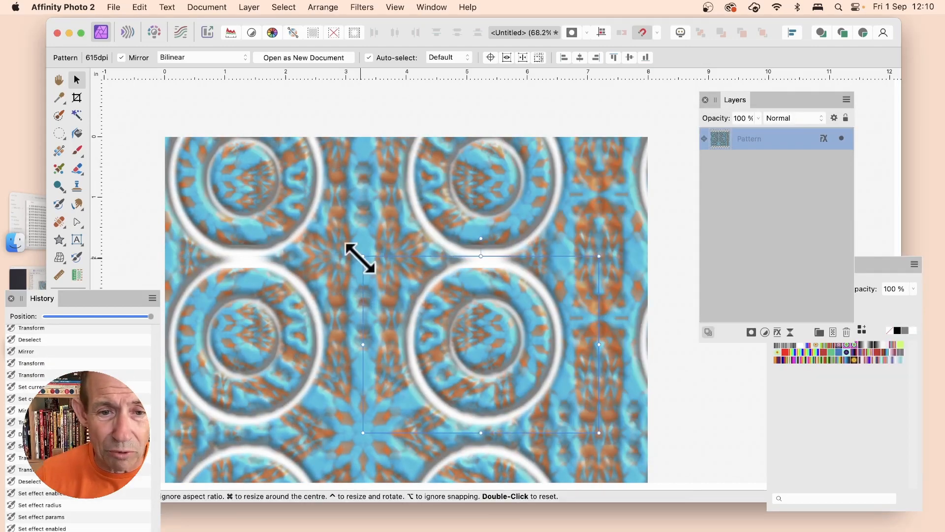
drag(362, 256, 462, 329)
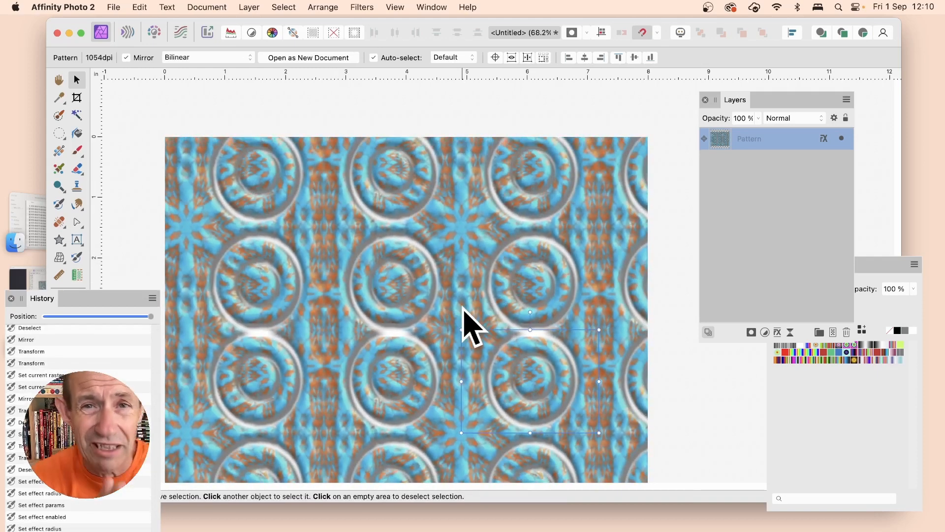